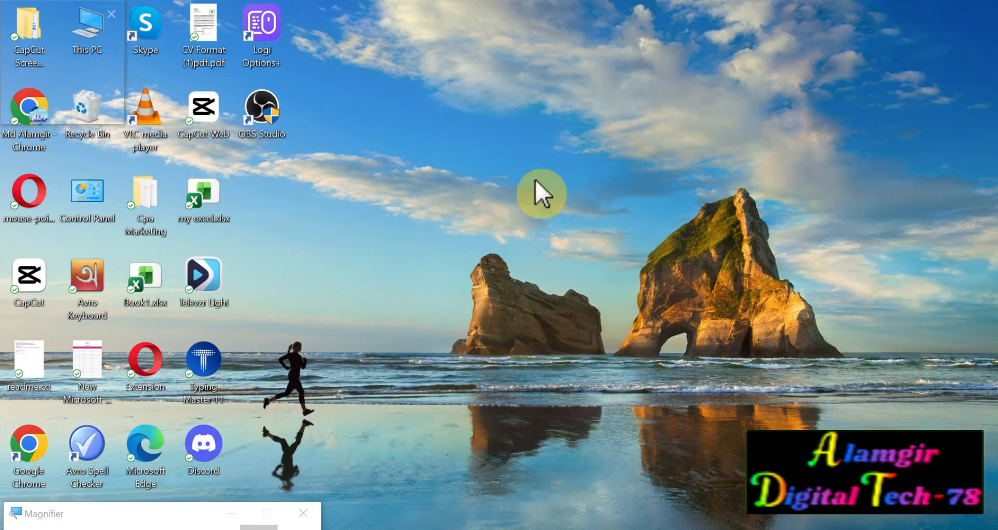
Create a new Word document on the desktop, name it My Document, and open it.
right_click(484, 161)
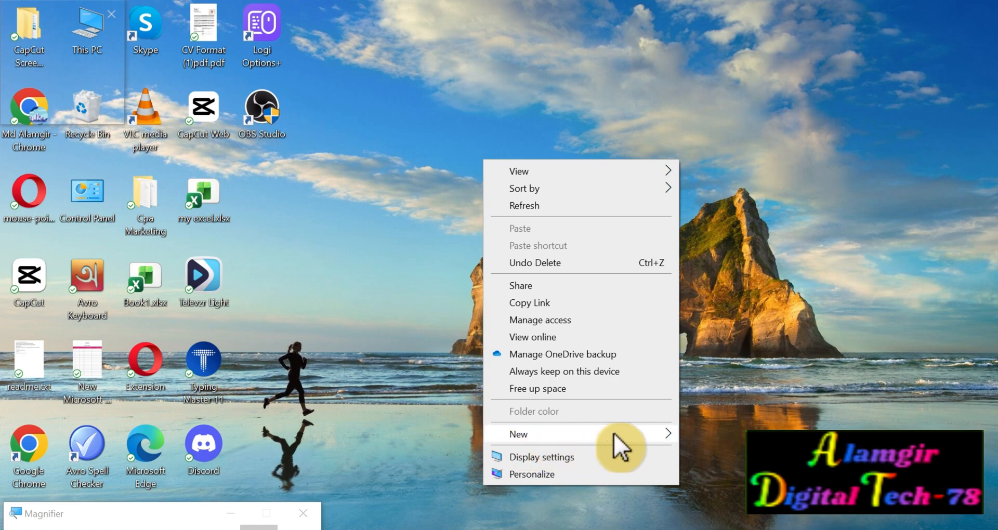
mouse_move(614, 435)
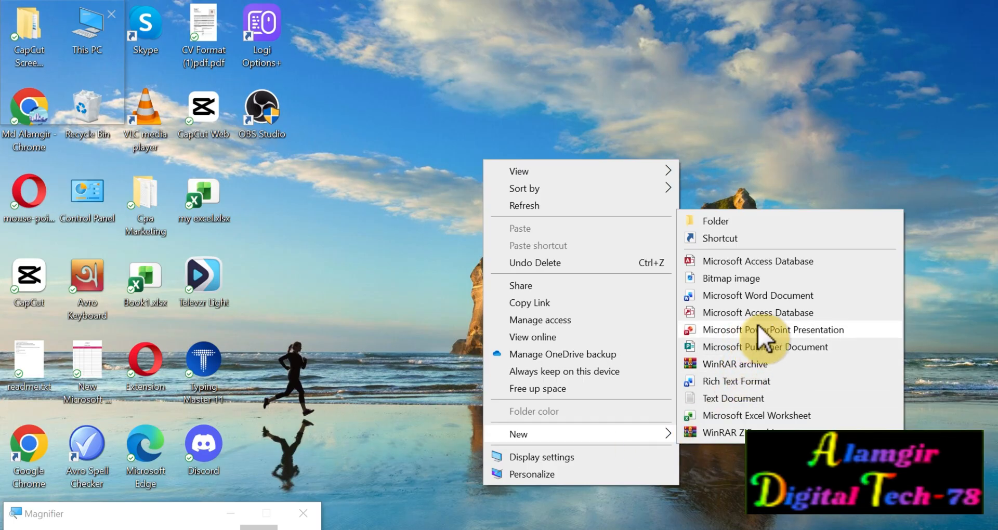
click(774, 295)
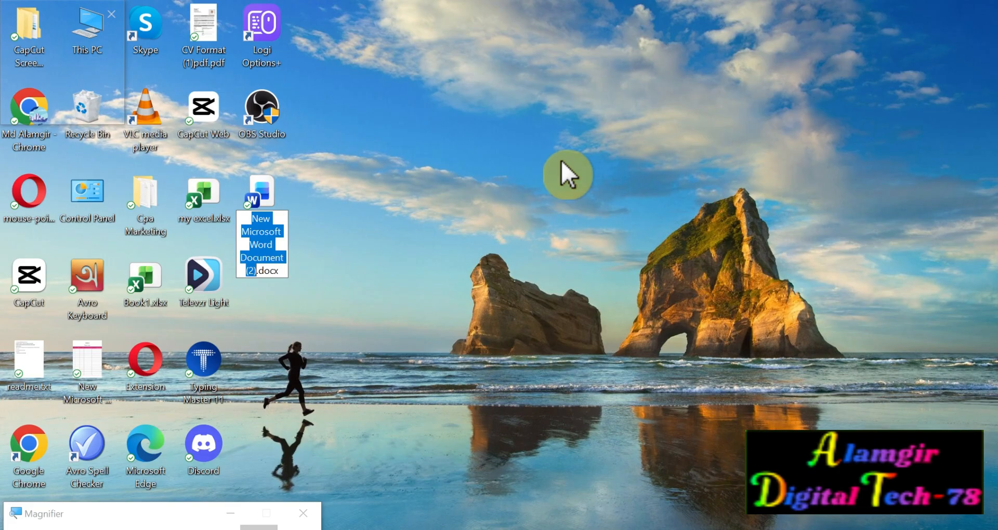
text(My Document)
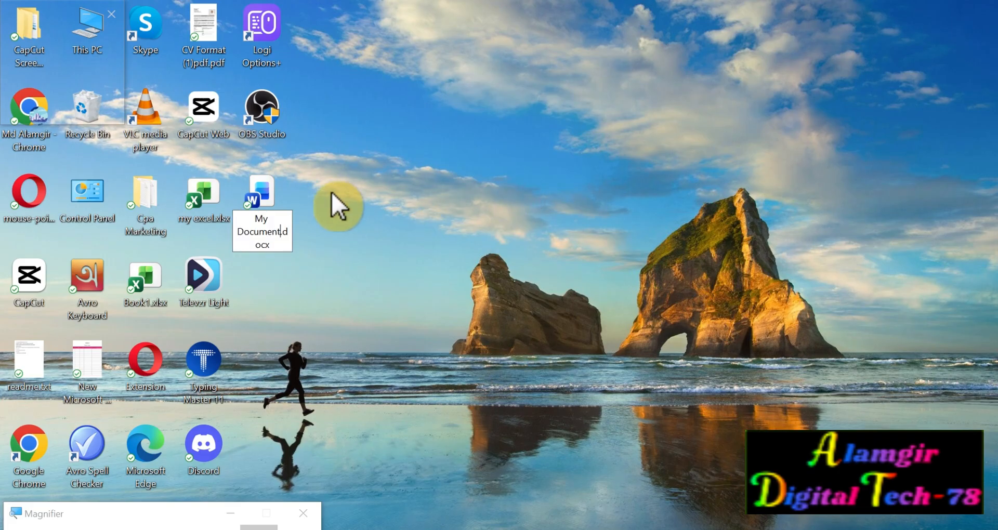
double_click(257, 188)
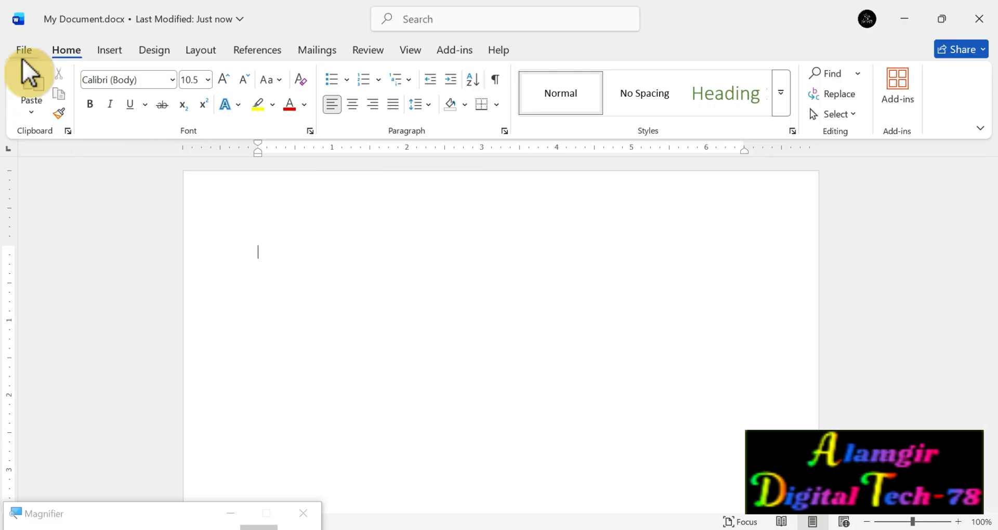
Create a new blank document from the New page.
key(super+plus)
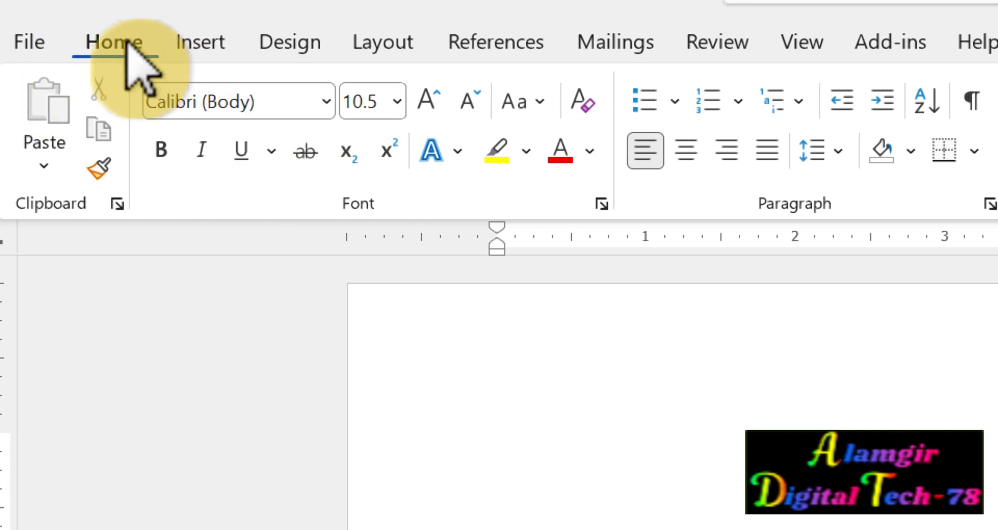
click(58, 42)
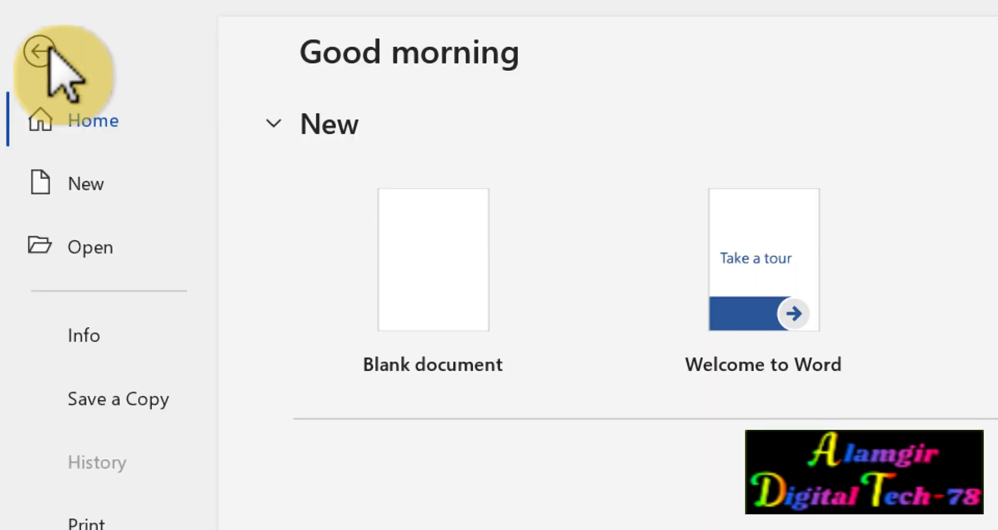
key(super)
key(super)
key(super+minus)
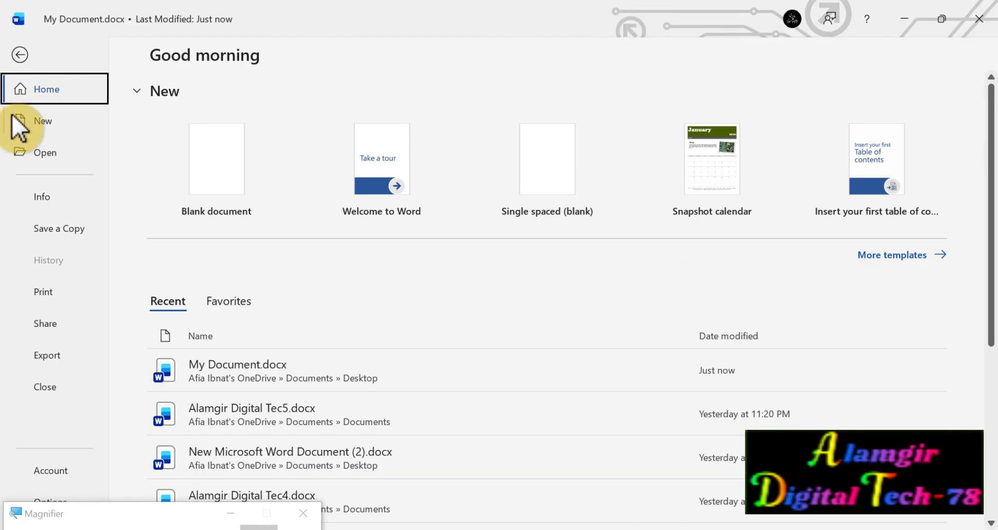
click(48, 124)
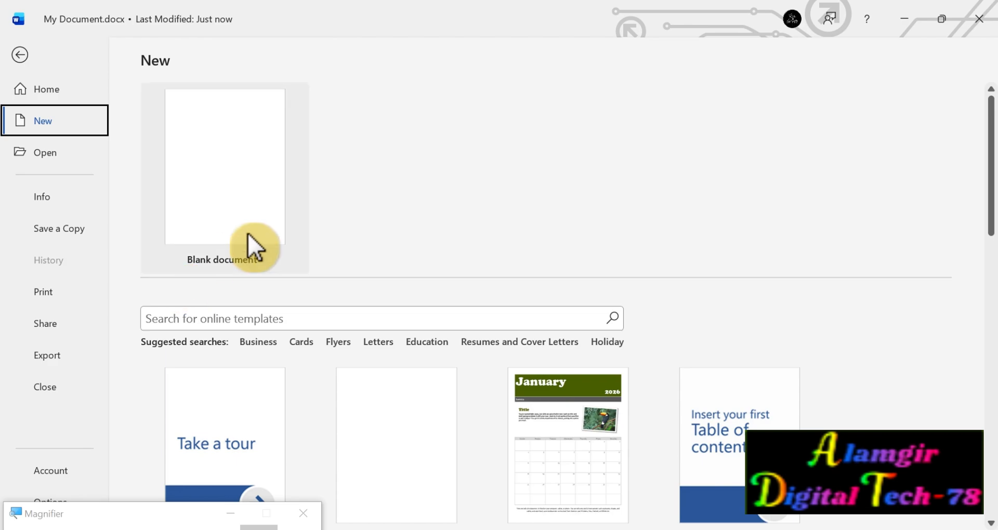
scroll(250, 233, down, 3)
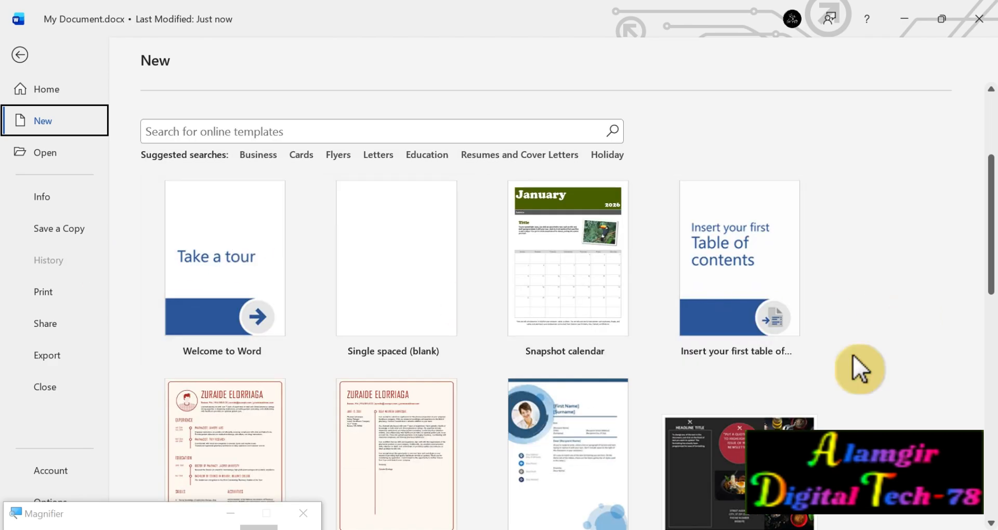
scroll(428, 326, up, 3)
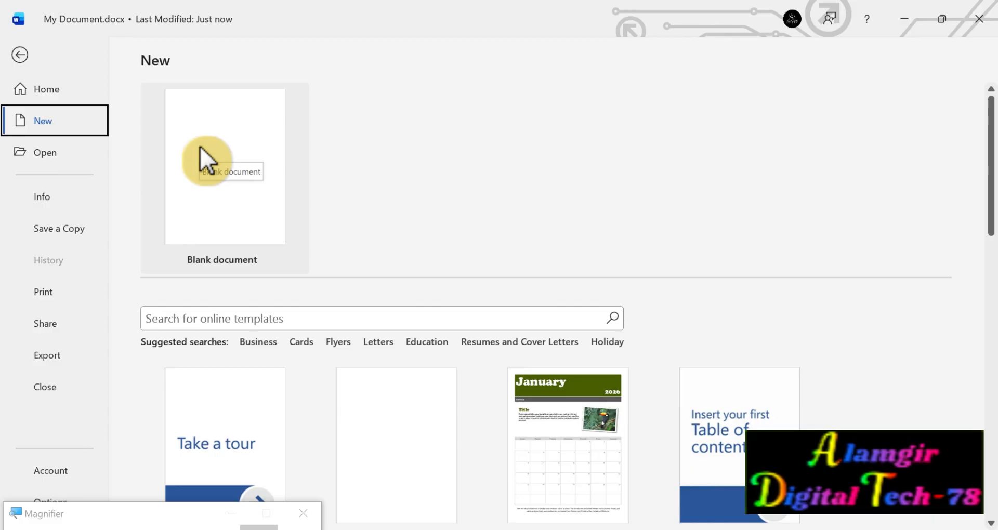
click(235, 129)
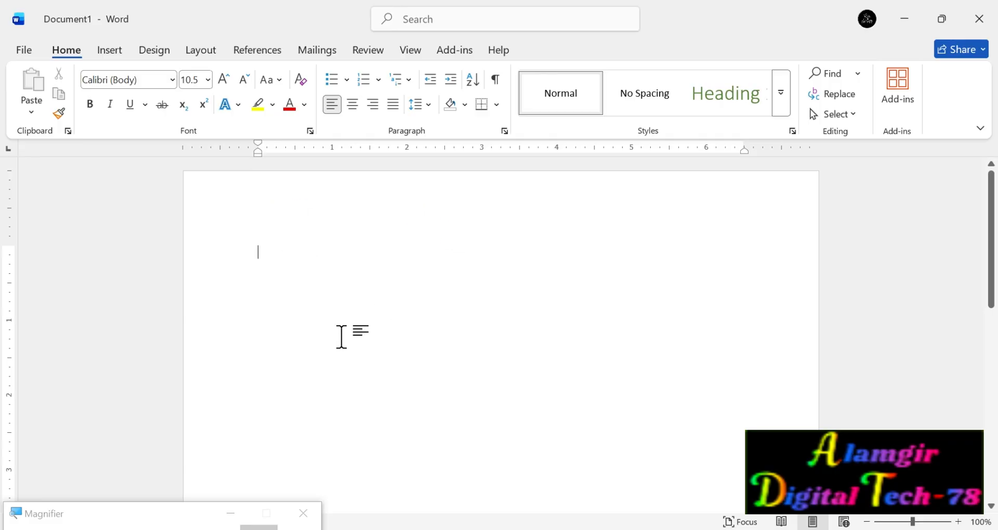
Write "Alamgir Digital Tech-78" on the first line and enlarge it to font size 22.
triple_click(270, 249)
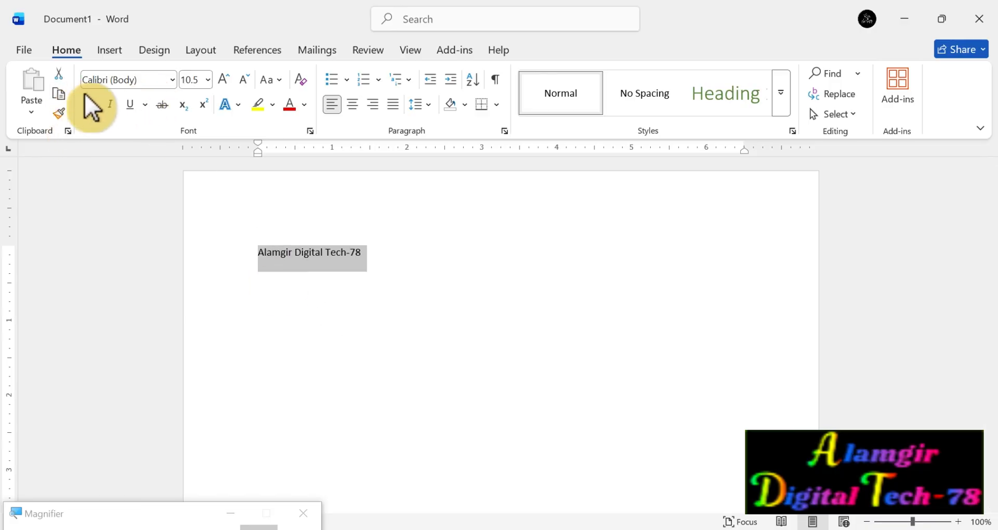
click(224, 79)
click(224, 79)
click(224, 79)
click(224, 79)
click(224, 79)
click(224, 79)
click(224, 79)
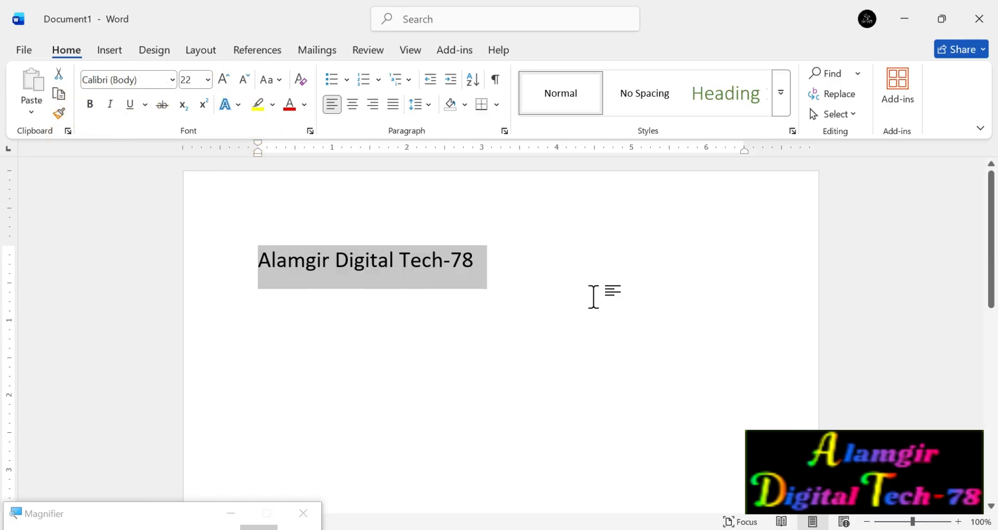
click(589, 315)
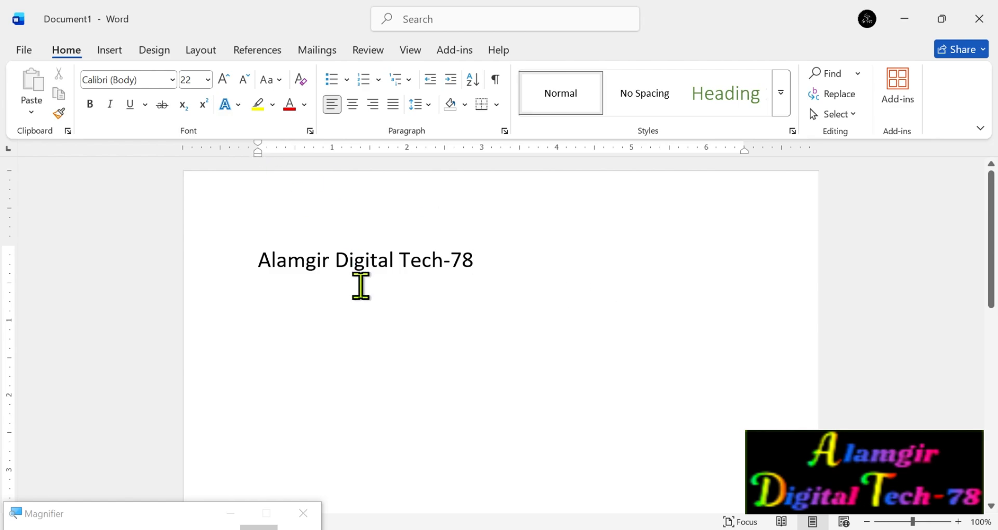
Open the recent file My Document.docx for a look and close it again.
click(23, 51)
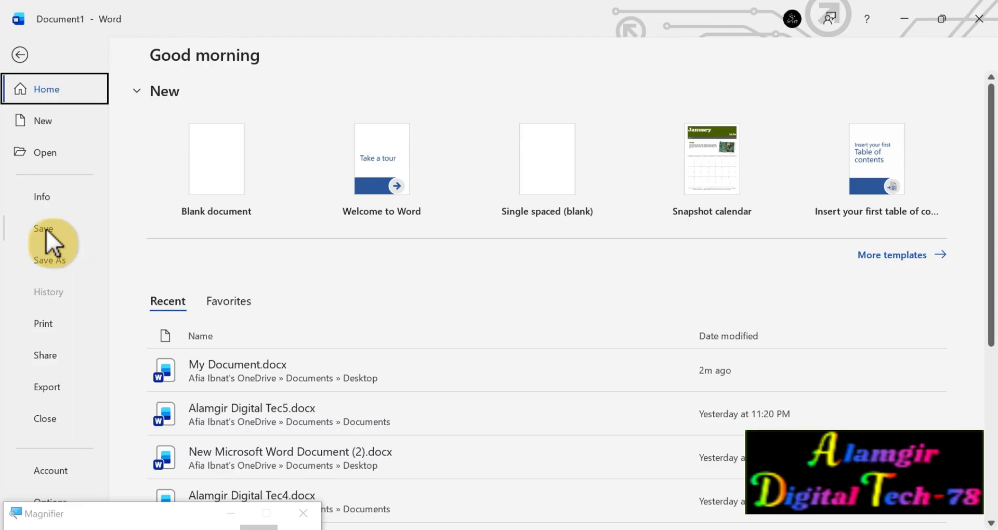
click(72, 268)
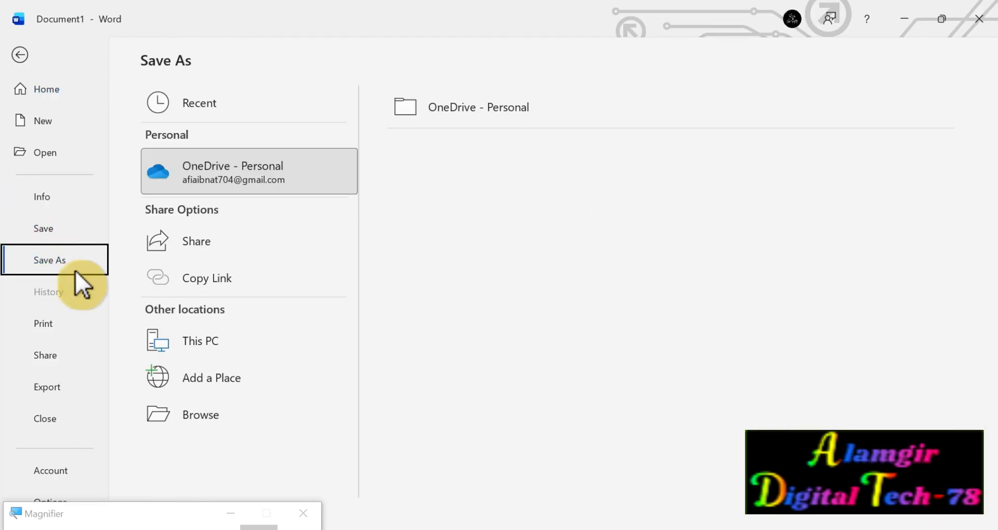
click(54, 150)
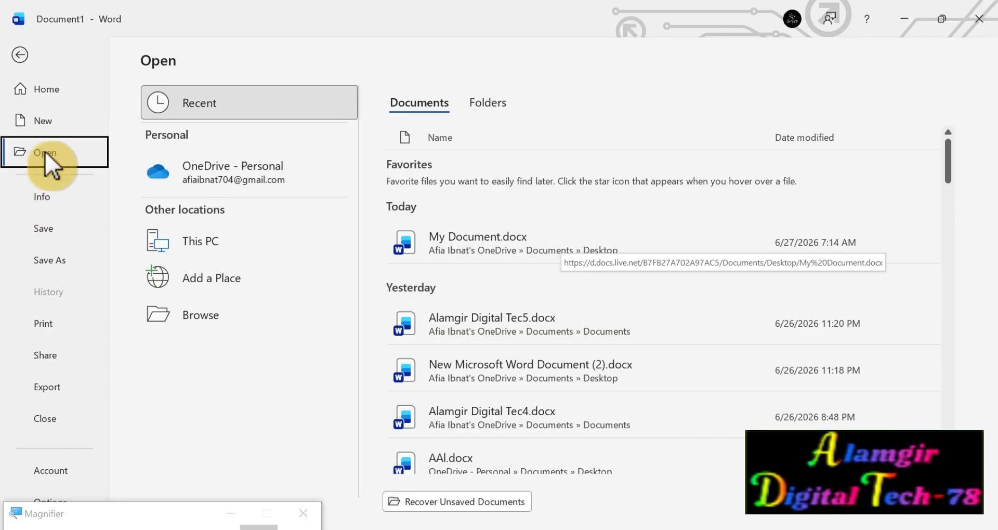
click(623, 233)
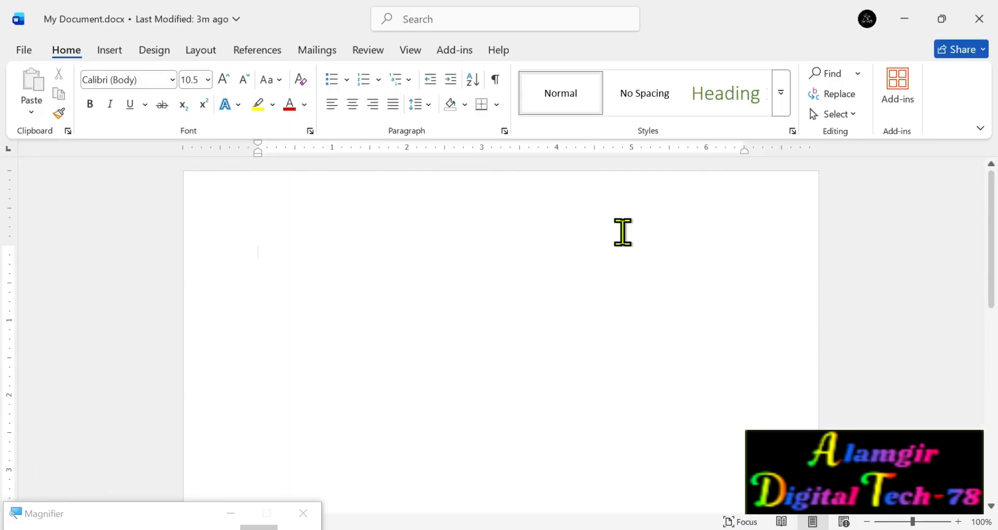
click(978, 18)
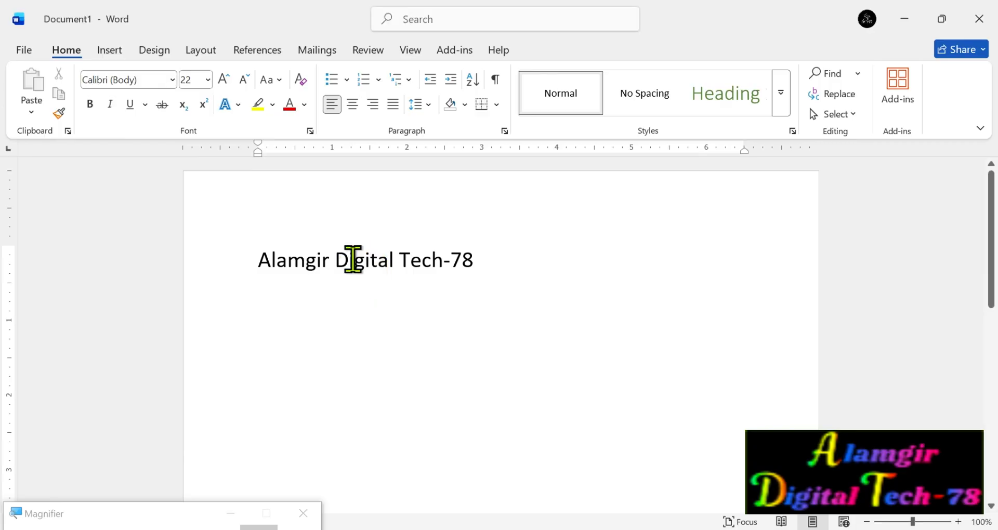
Start saving Document1 under a browsed location and choose the Desktop folder of this PC.
click(23, 46)
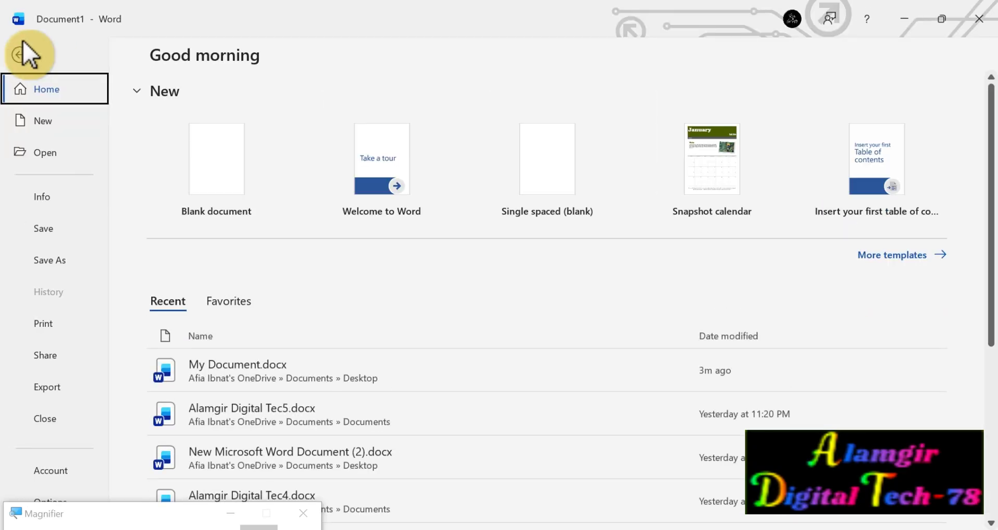
click(57, 259)
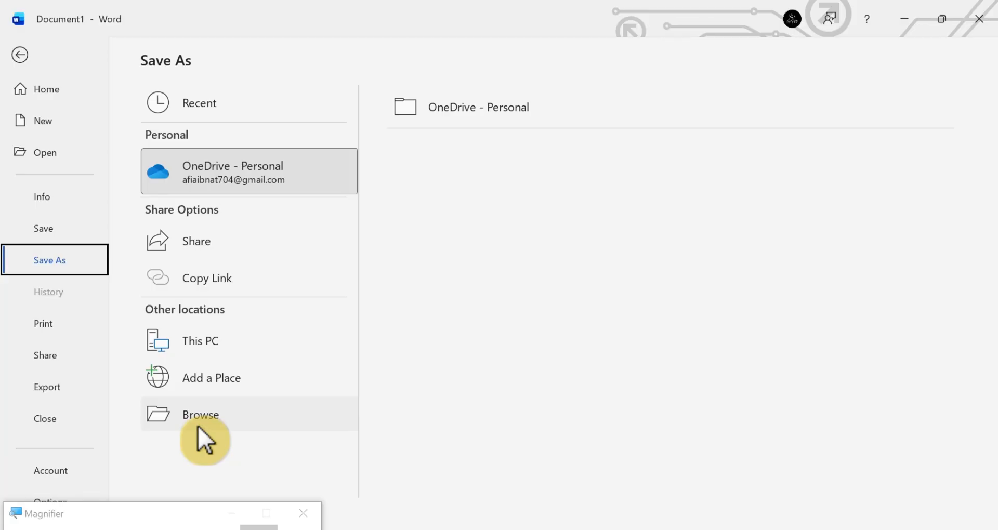
key(super+plus)
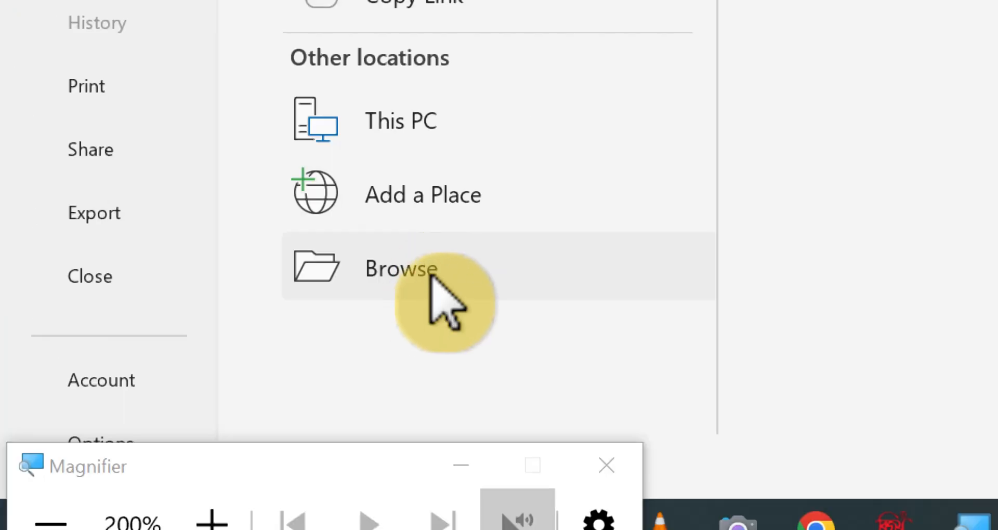
click(431, 276)
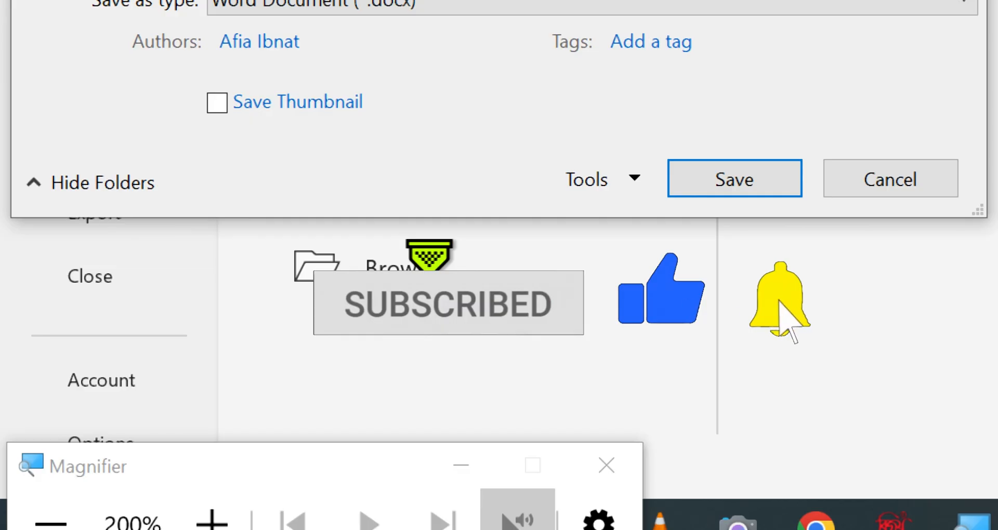
key(super+minus)
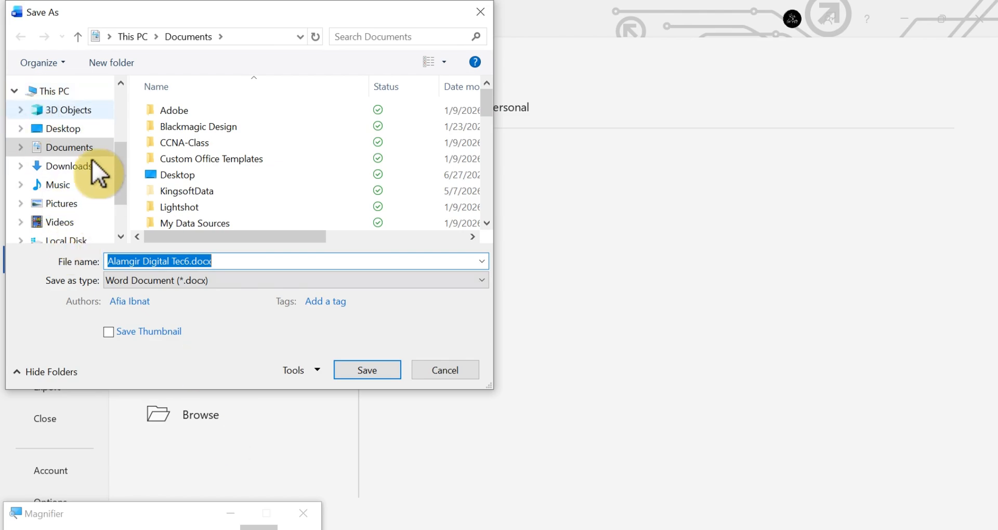
click(86, 131)
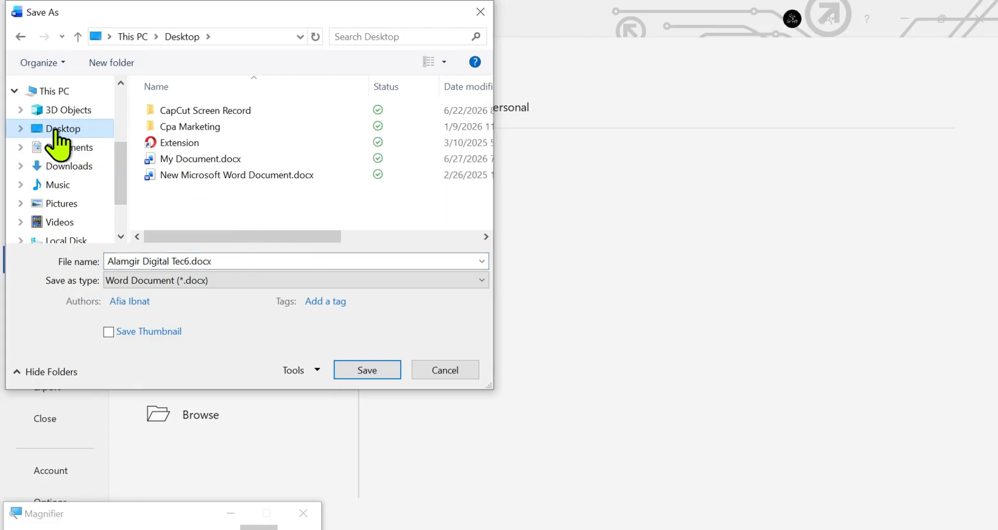
Save the document in PDF format as Alamgir Digital Tec6.pdf, keeping standard optimization and opening after publishing.
click(338, 258)
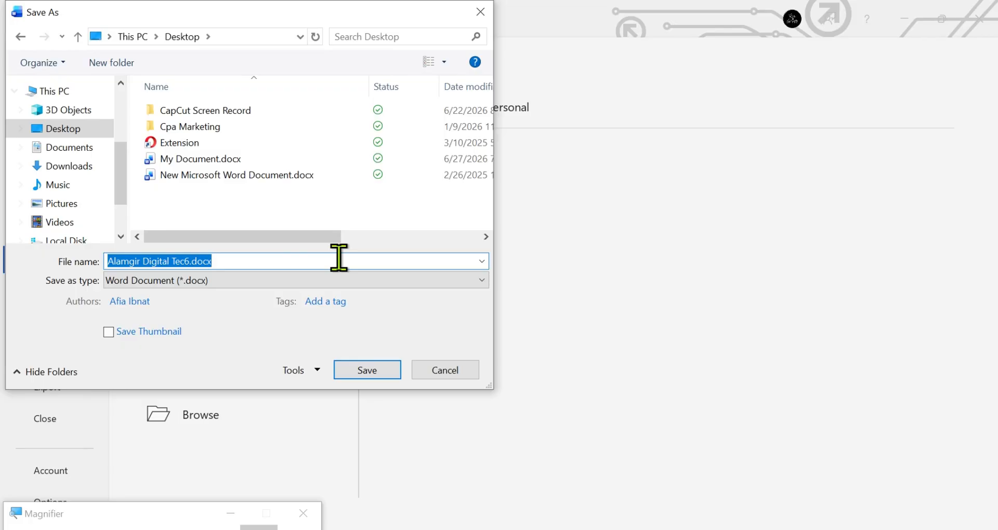
click(208, 262)
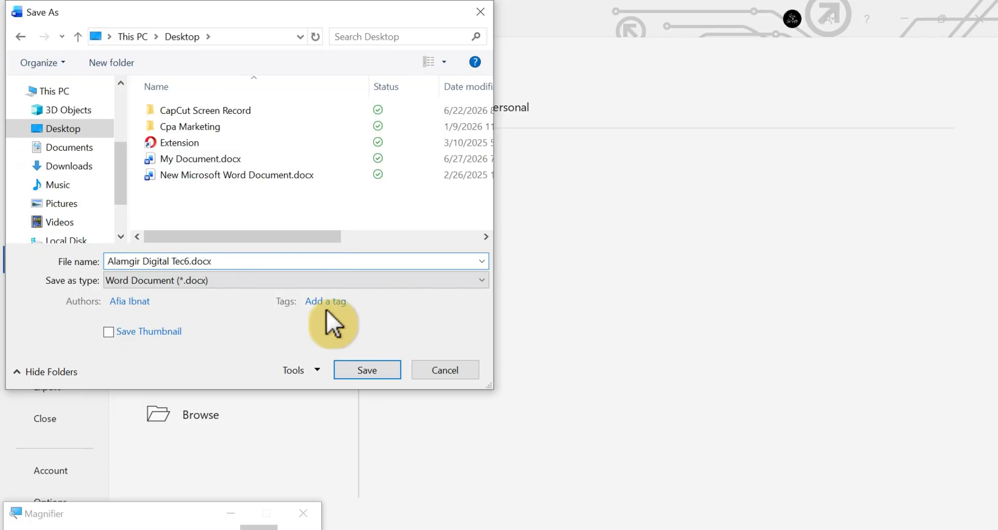
click(484, 283)
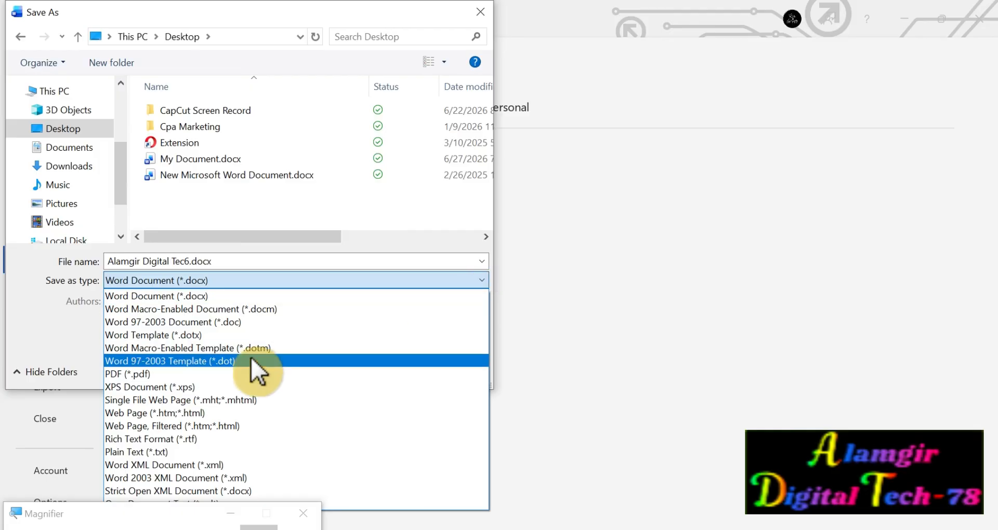
click(179, 373)
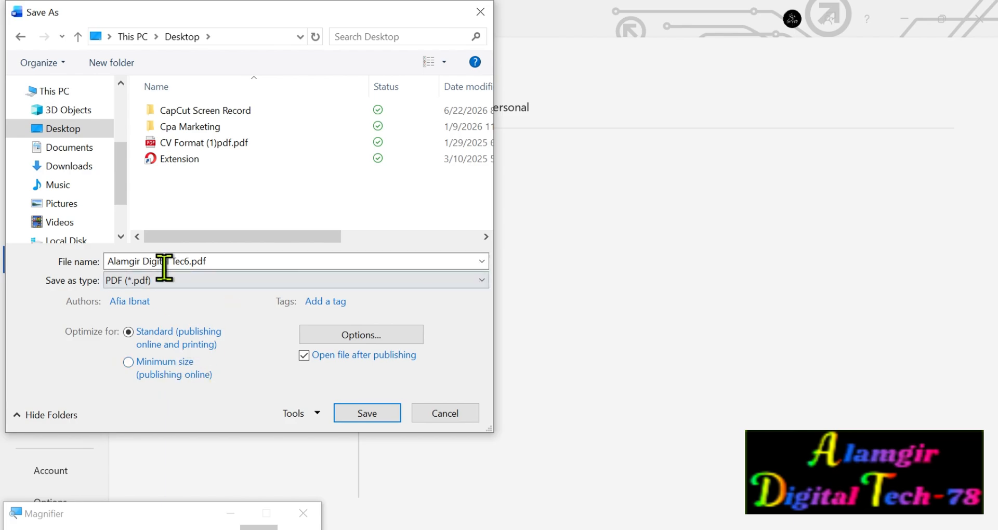
click(371, 414)
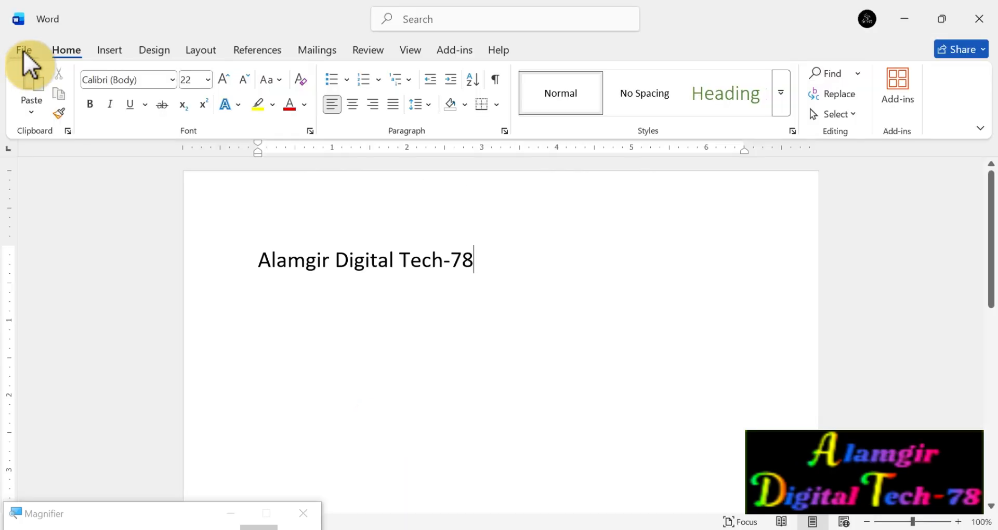
Examine the document's print settings and preview, and its sharing options.
click(24, 52)
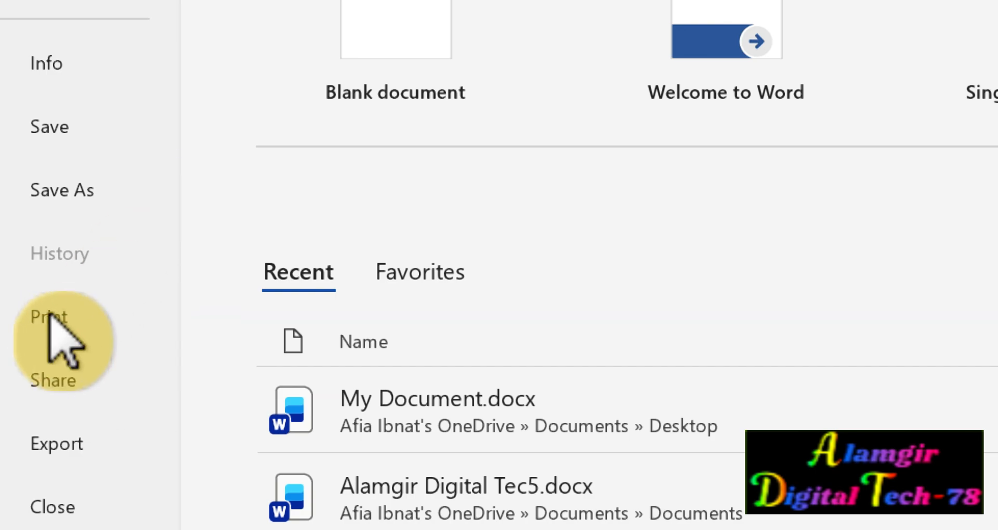
click(50, 314)
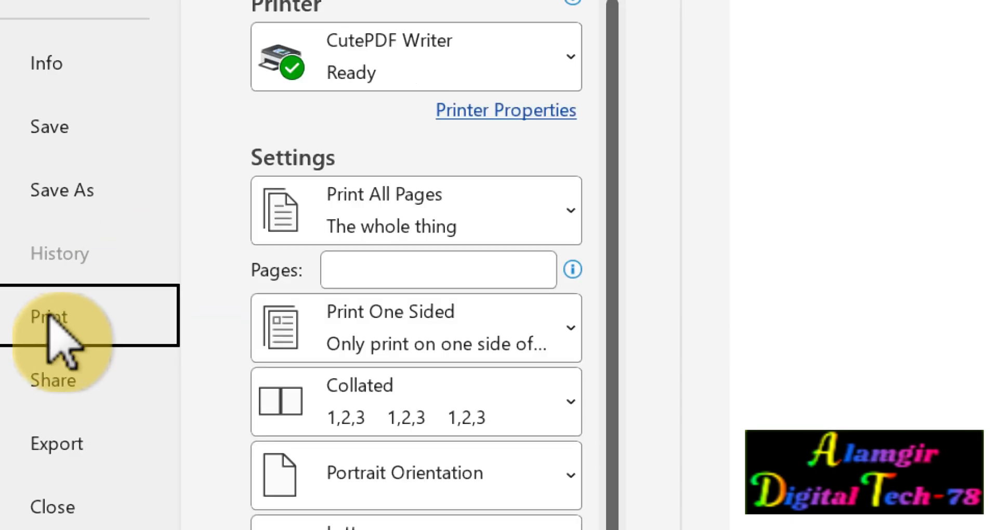
key(super+minus)
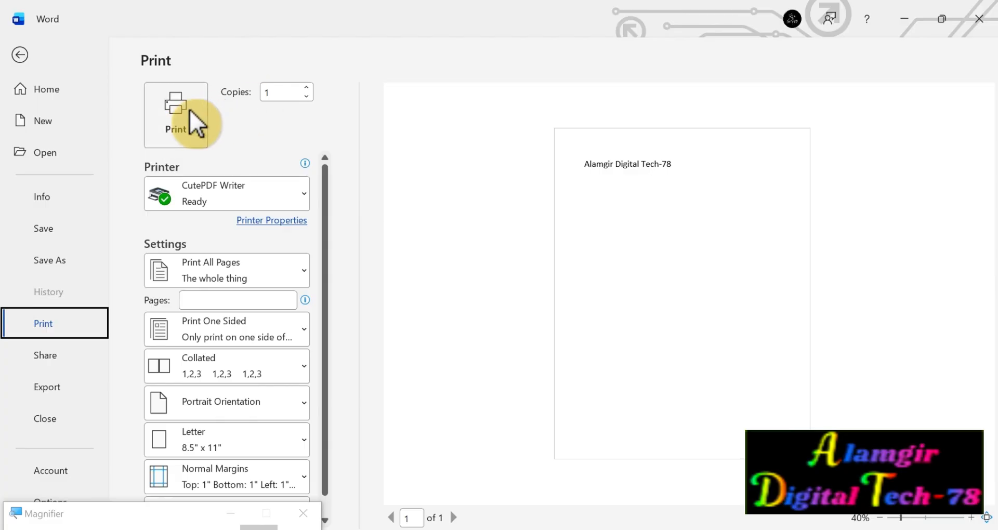
click(51, 358)
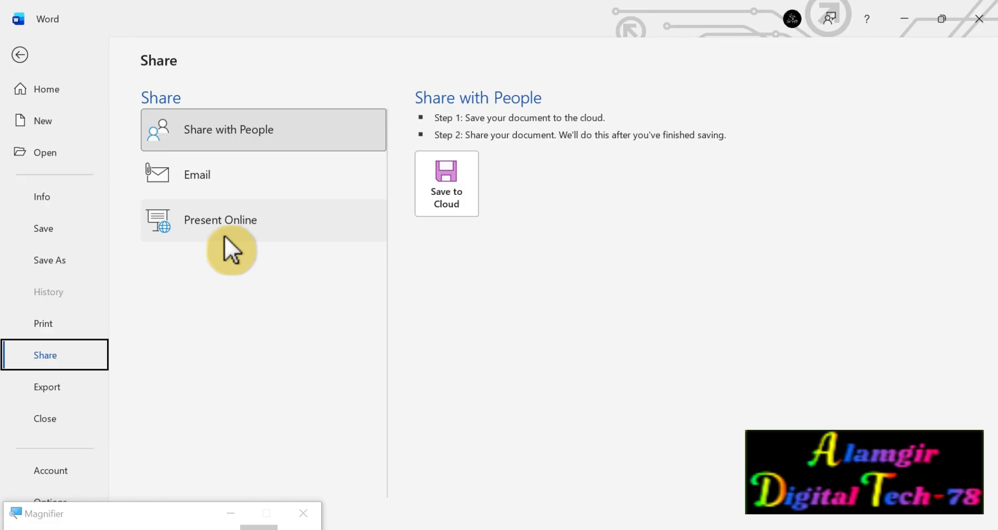
Examine the document's export options, start closing the document but cancel at the save prompt, and return to the page.
click(54, 387)
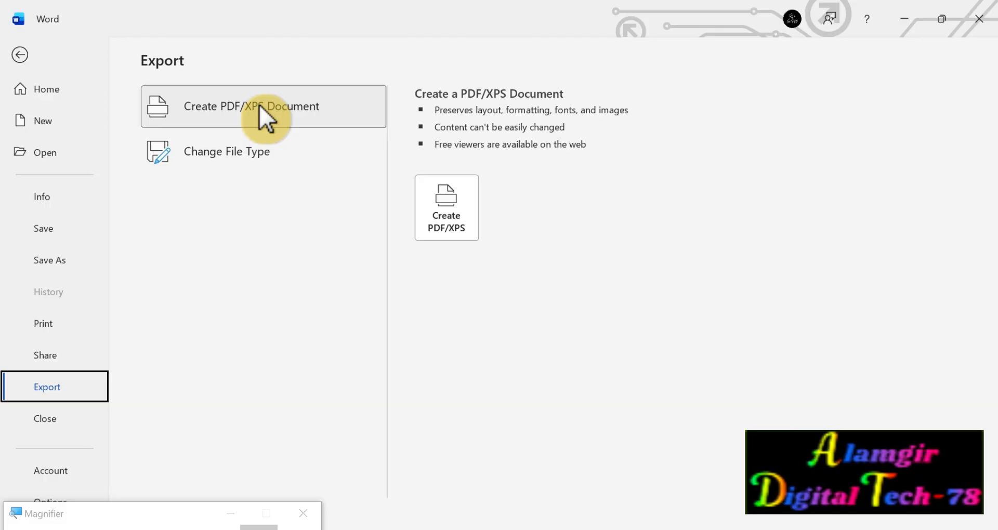
click(49, 420)
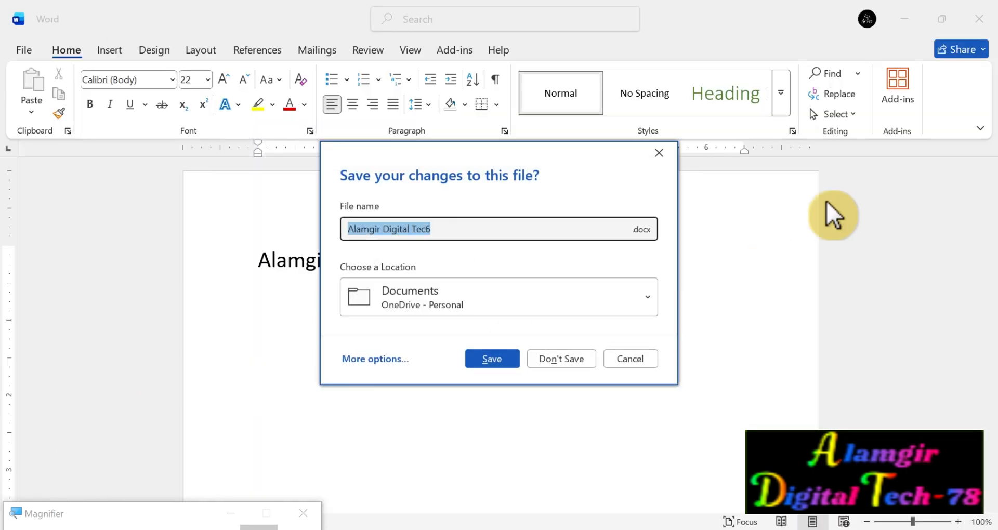
click(659, 152)
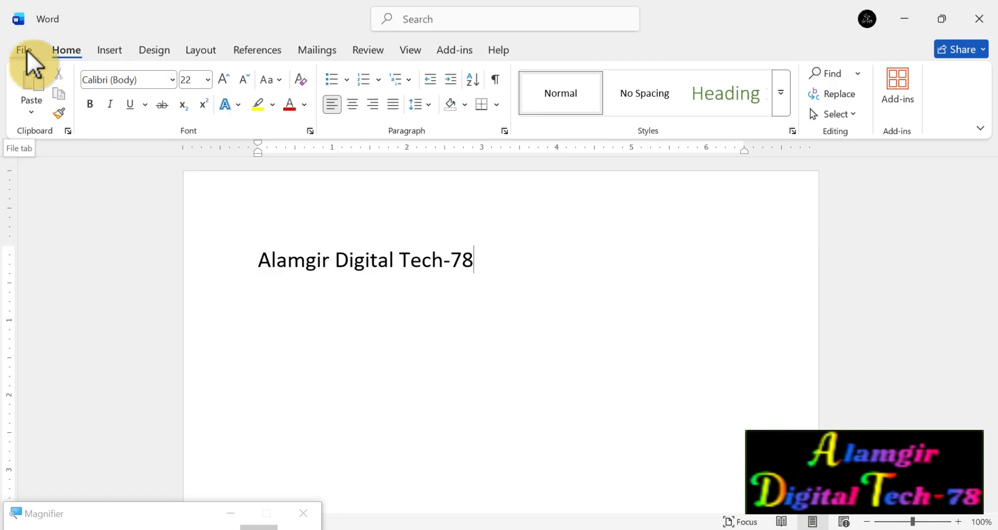
click(27, 50)
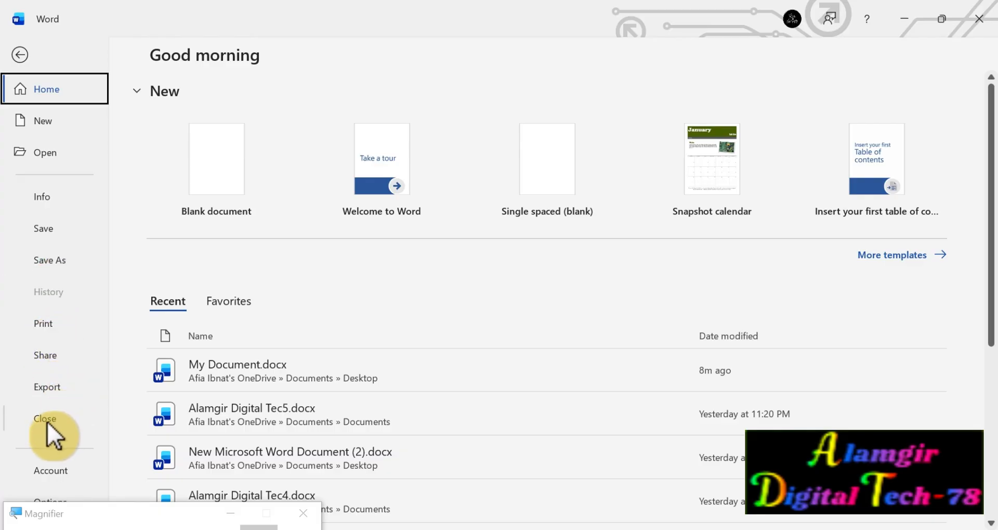
key(Escape)
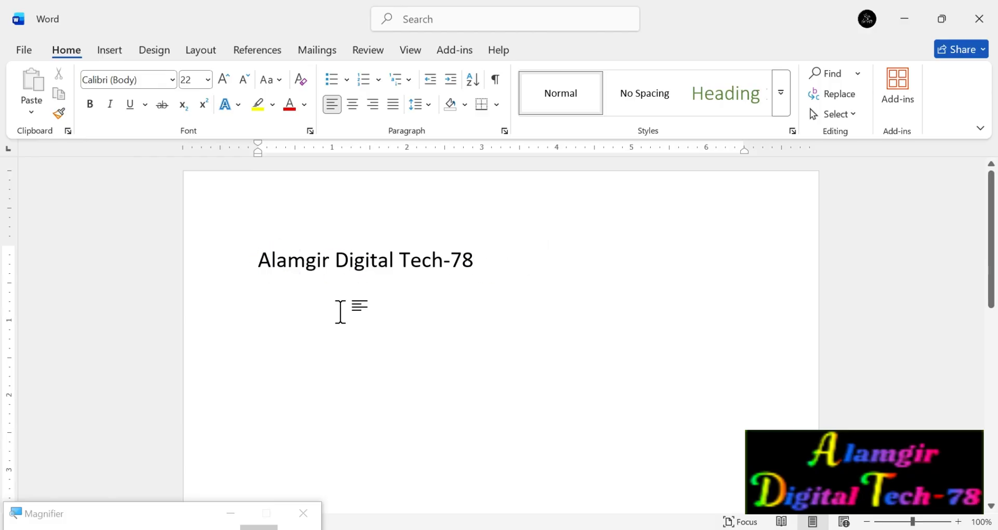
Replace the document's only line of text with several pages of sample paragraphs starting "Video provides a powerful way".
key(BackSpace)
key(BackSpace)
key(BackSpace)
key(BackSpace)
key(BackSpace)
key(BackSpace)
key(BackSpace)
key(BackSpace)
key(BackSpace)
key(BackSpace)
key(BackSpace)
key(BackSpace)
key(BackSpace)
key(BackSpace)
key(BackSpace)
key(BackSpace)
key(BackSpace)
key(BackSpace)
key(BackSpace)
key(BackSpace)
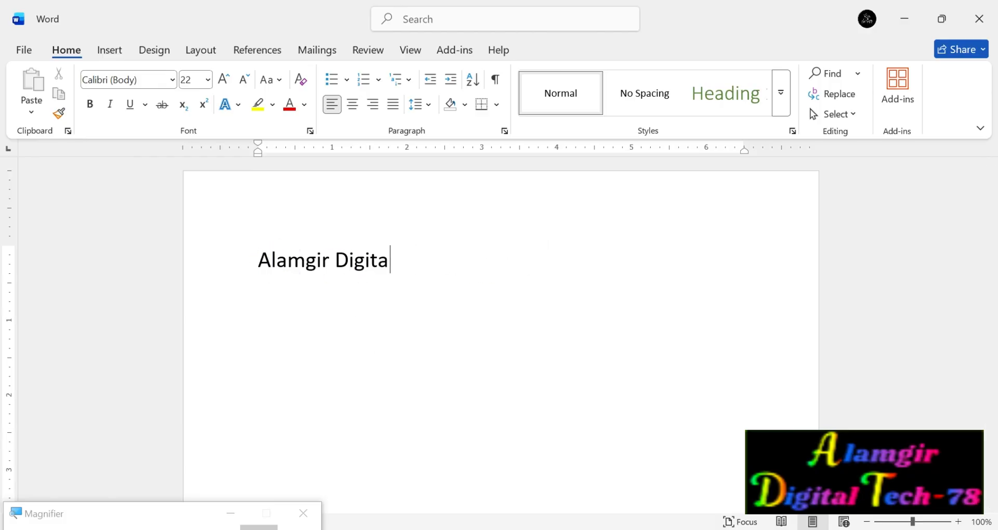
scroll(440, 353, up, 15)
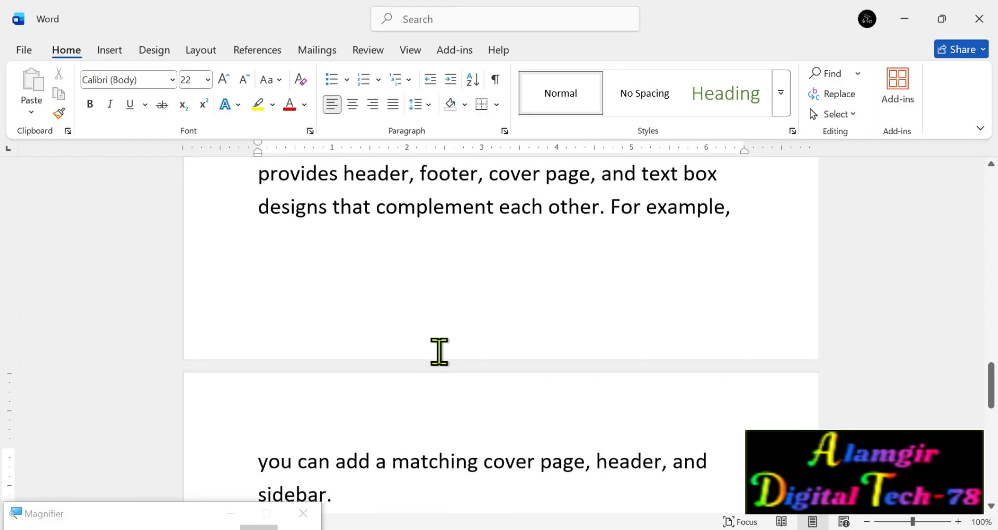
scroll(439, 353, up, 15)
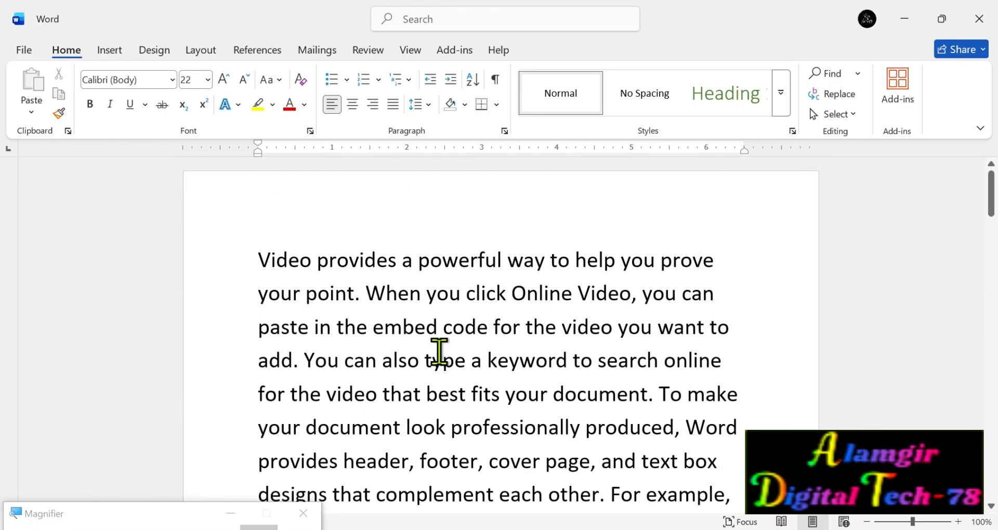
scroll(439, 353, down, 12)
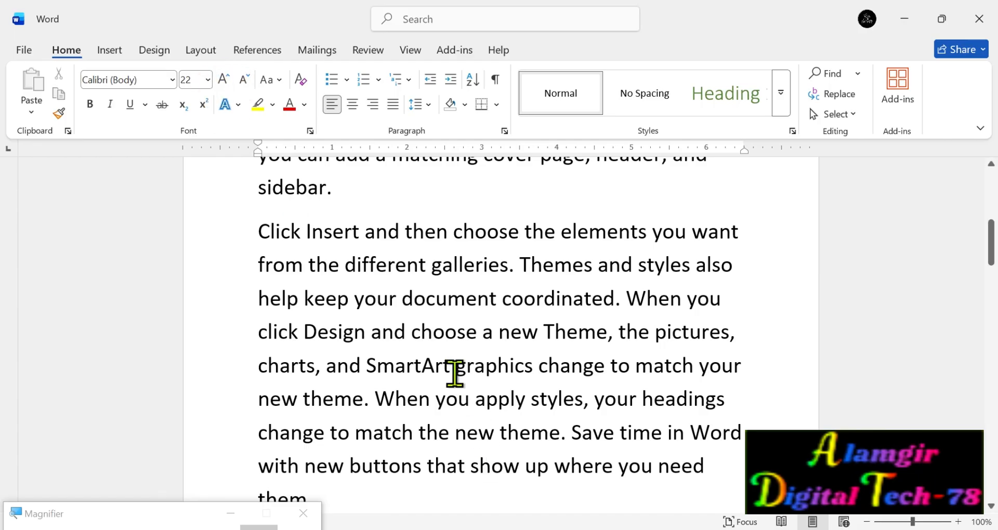
Set the font size of the whole document's text to 14.
key(ctrl+a)
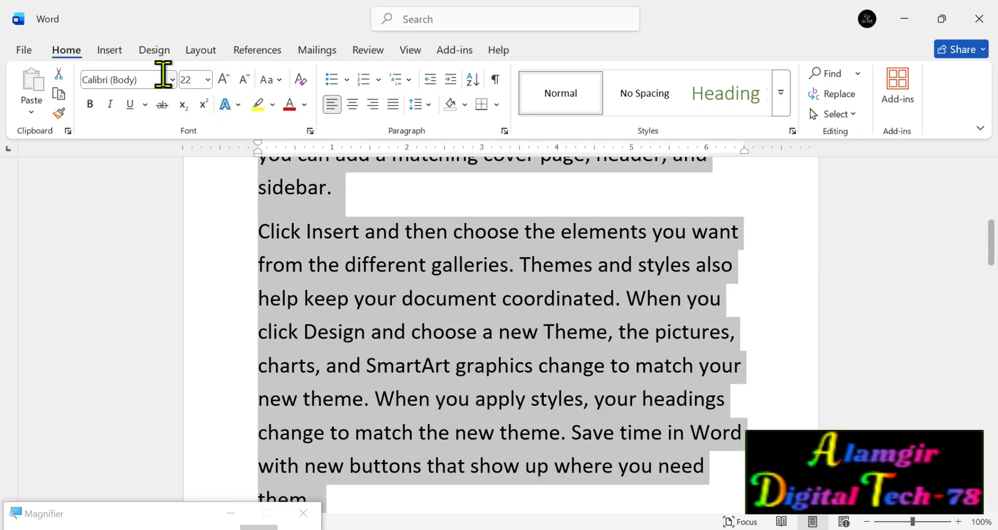
scroll(660, 351, down, 5)
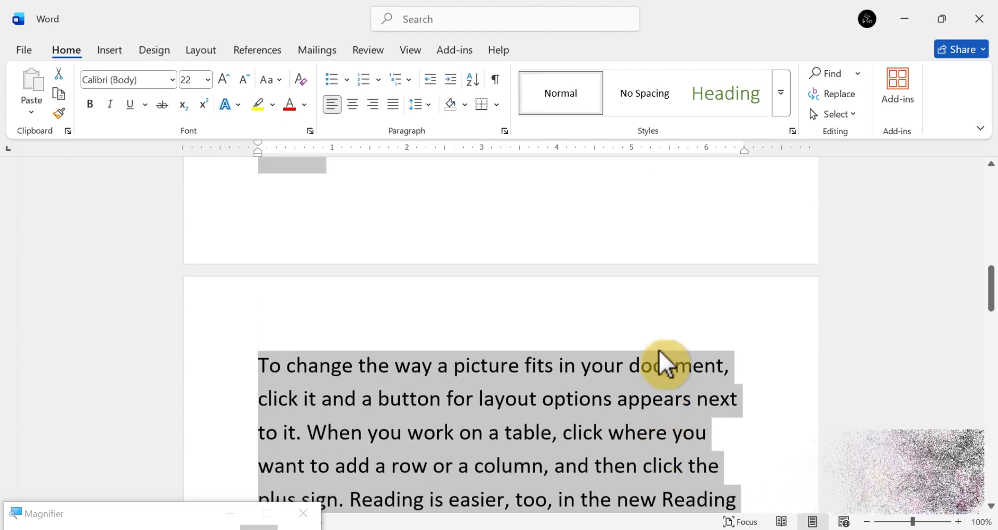
scroll(660, 351, down, 10)
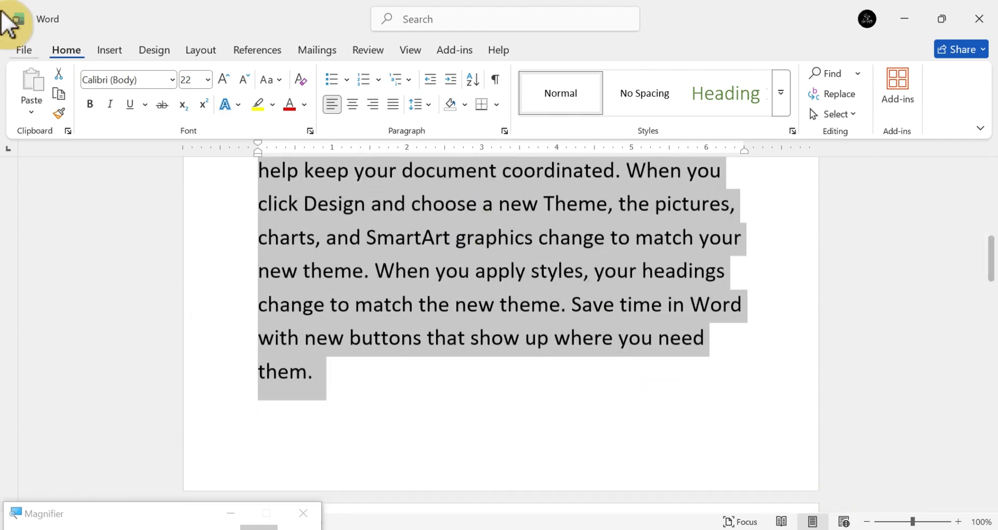
click(207, 80)
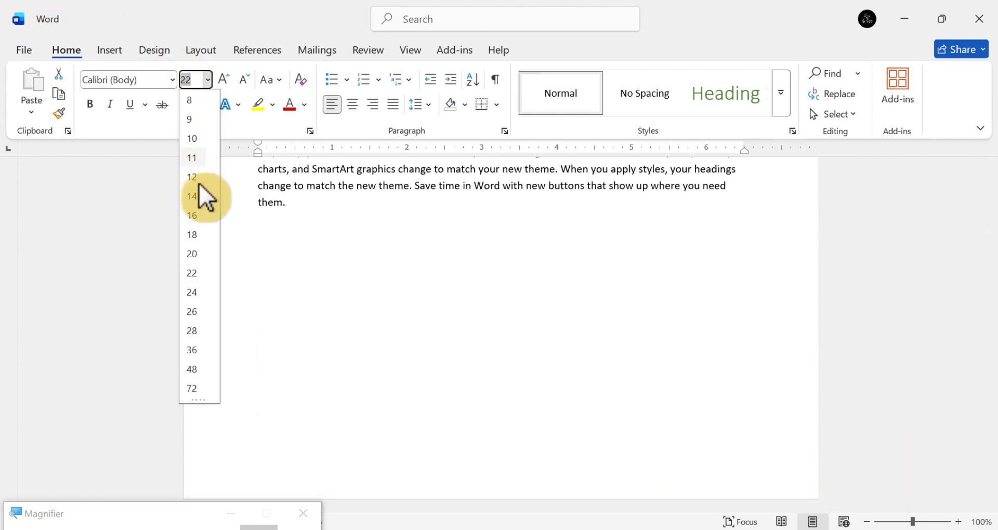
click(197, 197)
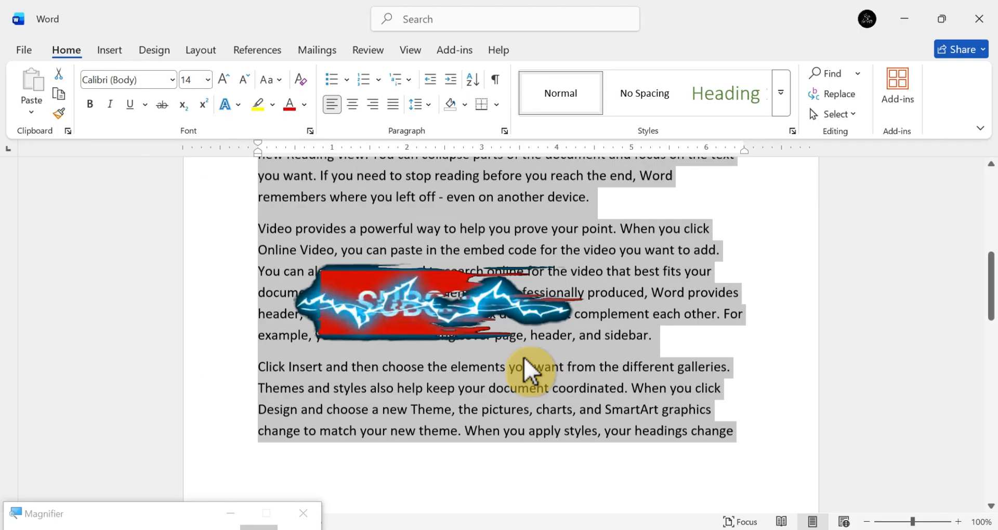
scroll(525, 358, up, 5)
click(738, 344)
scroll(739, 344, up, 3)
scroll(740, 341, down, 1)
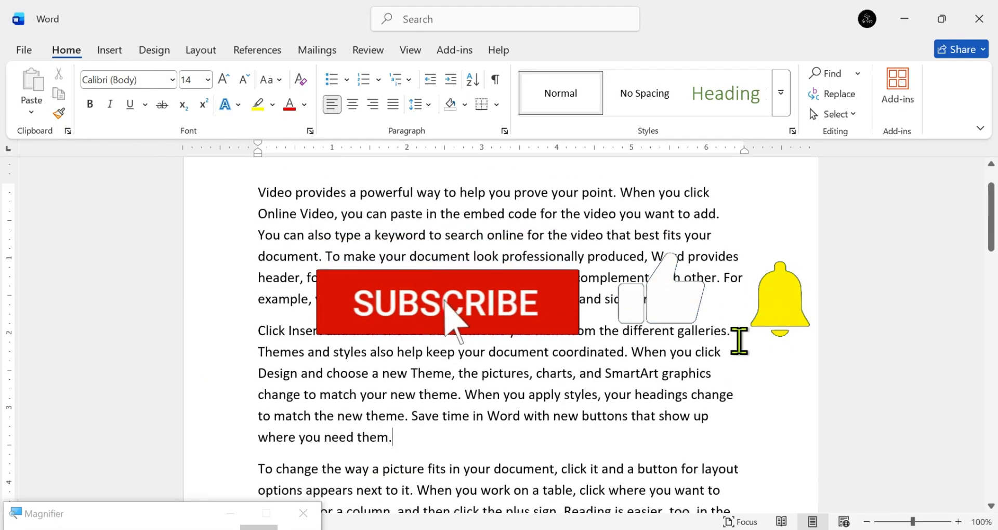
scroll(738, 343, down, 1)
scroll(322, 334, down, 1)
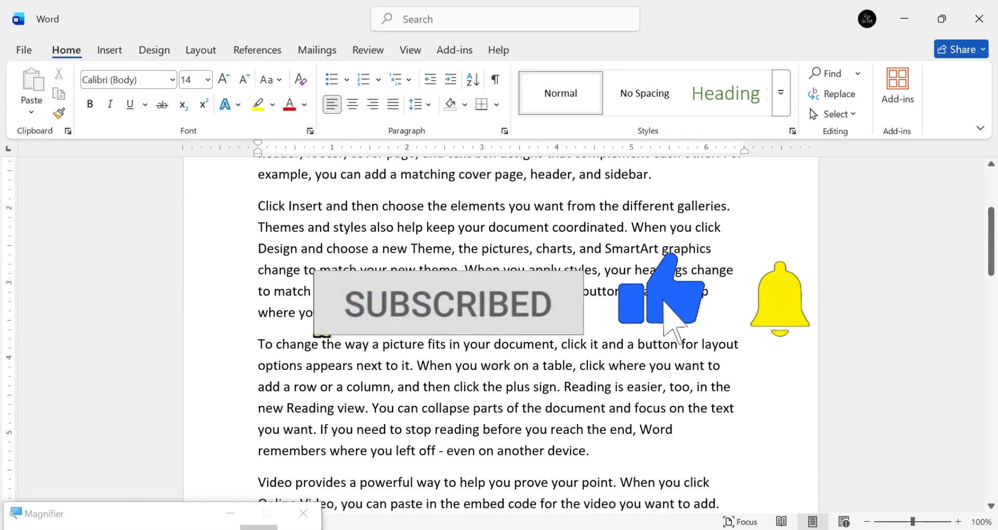
Set all paragraphs after the first one to font size 10 and delete them.
drag(258, 207, 372, 468)
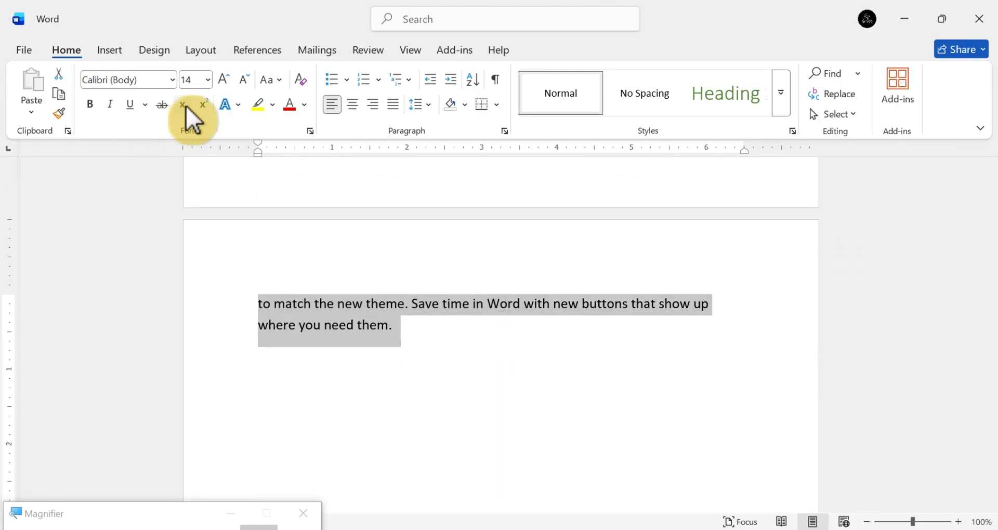
click(209, 79)
click(194, 139)
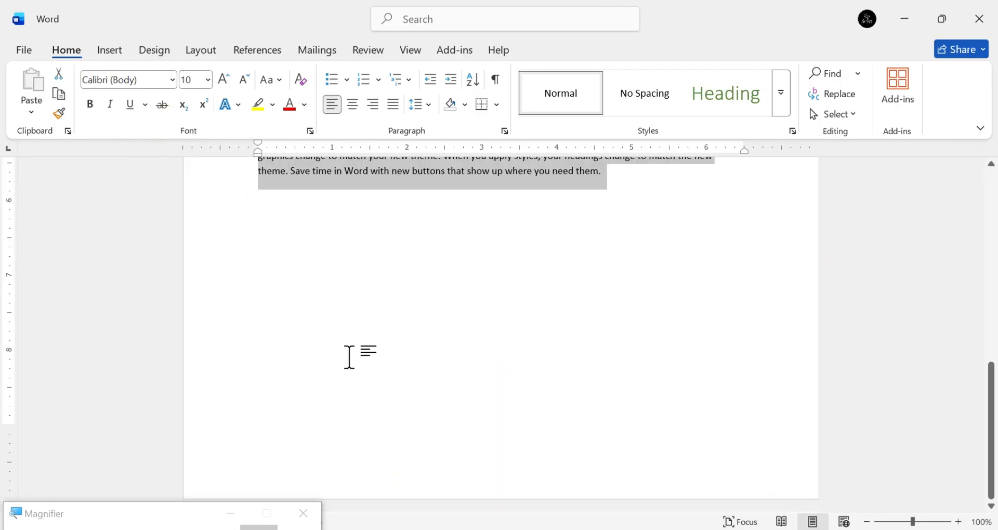
scroll(349, 357, up, 7)
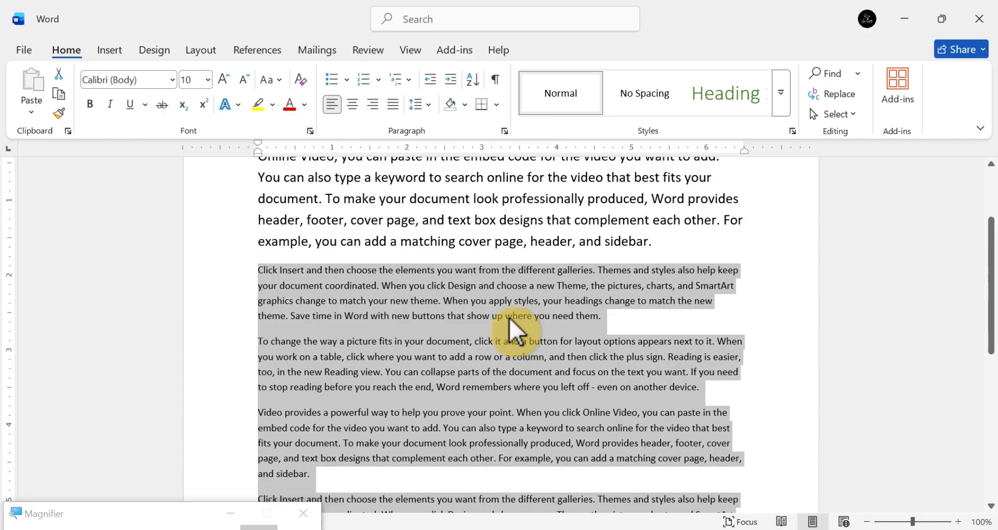
scroll(510, 319, down, 2)
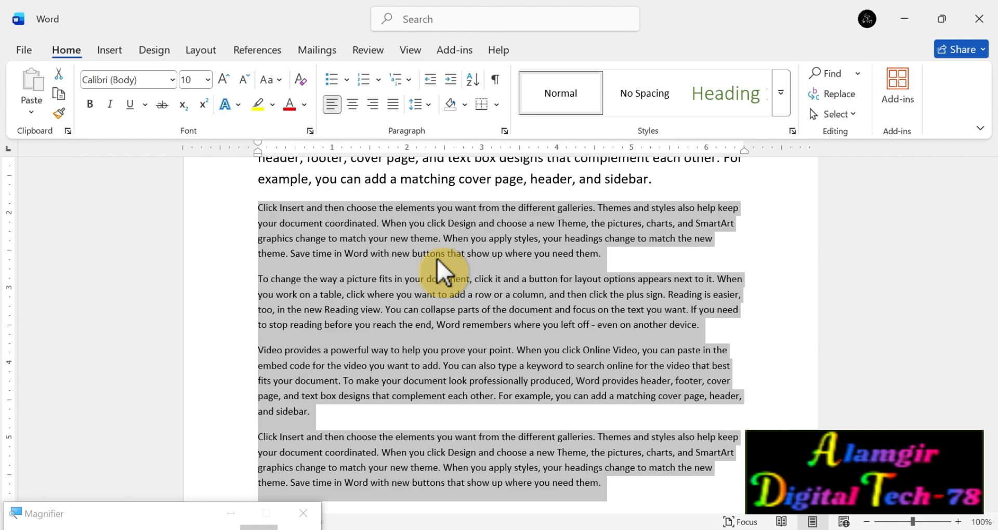
key(Delete)
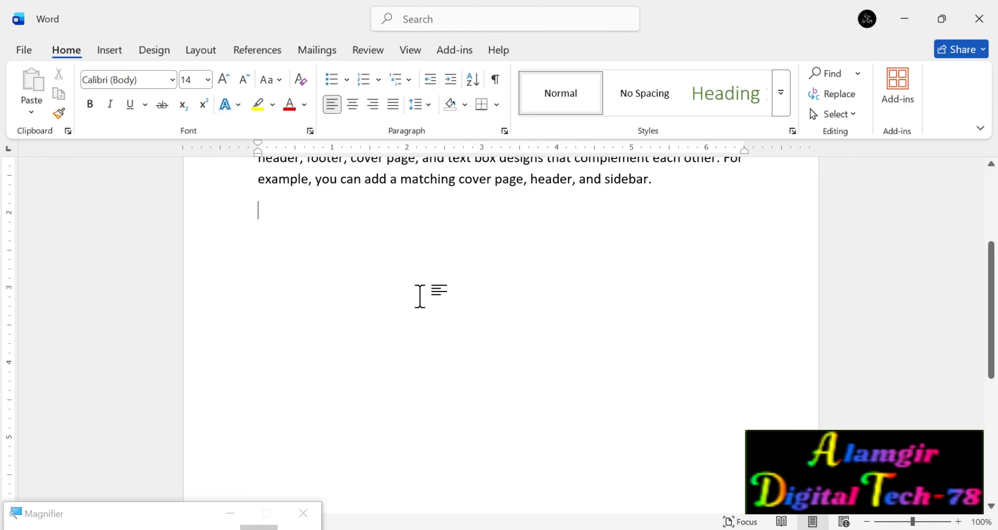
Copy the first line of the paragraph and paste it as a separate line a little below the paragraph.
scroll(408, 314, up, 3)
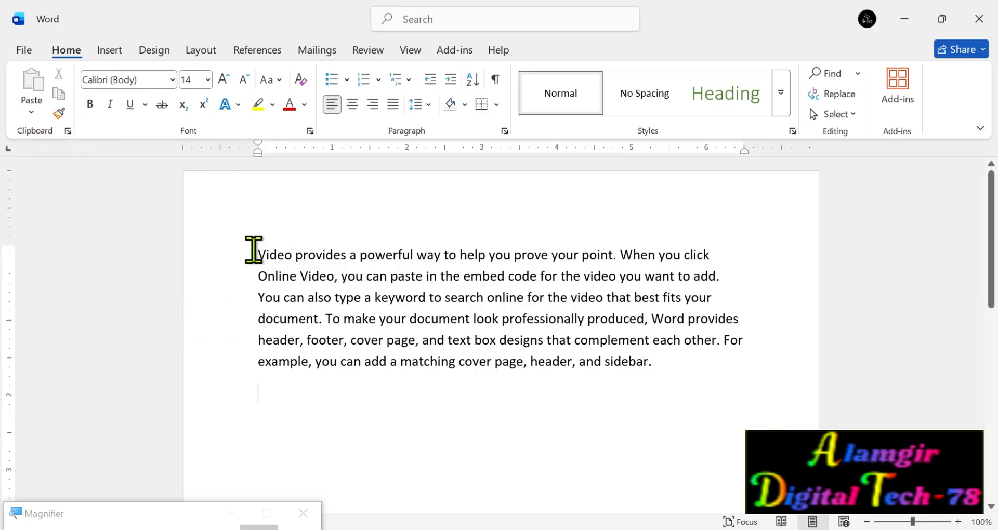
drag(255, 250, 713, 250)
scroll(503, 434, down, 1)
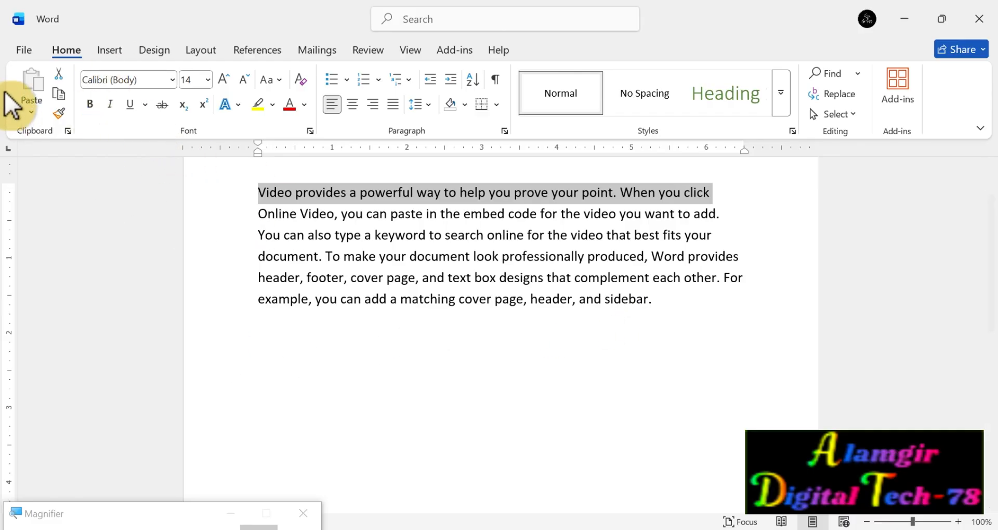
click(58, 98)
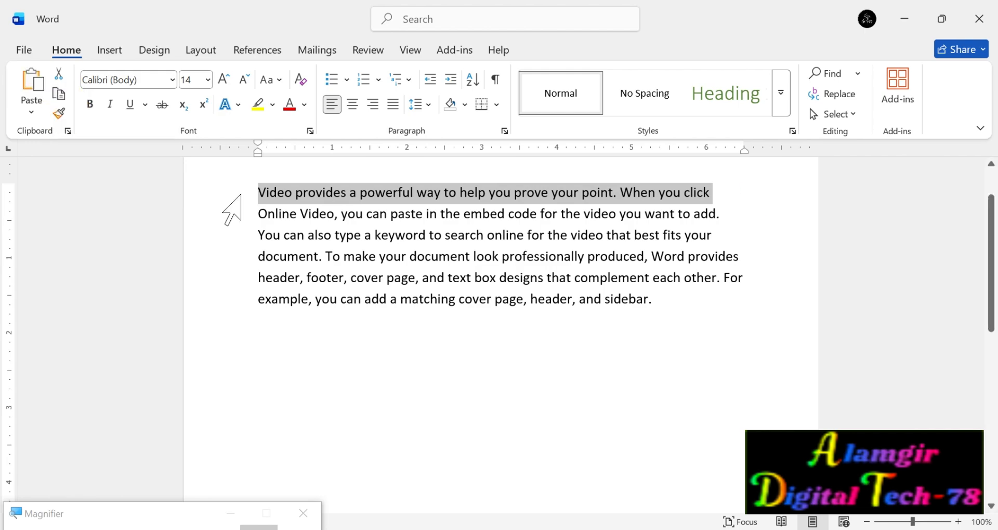
click(264, 367)
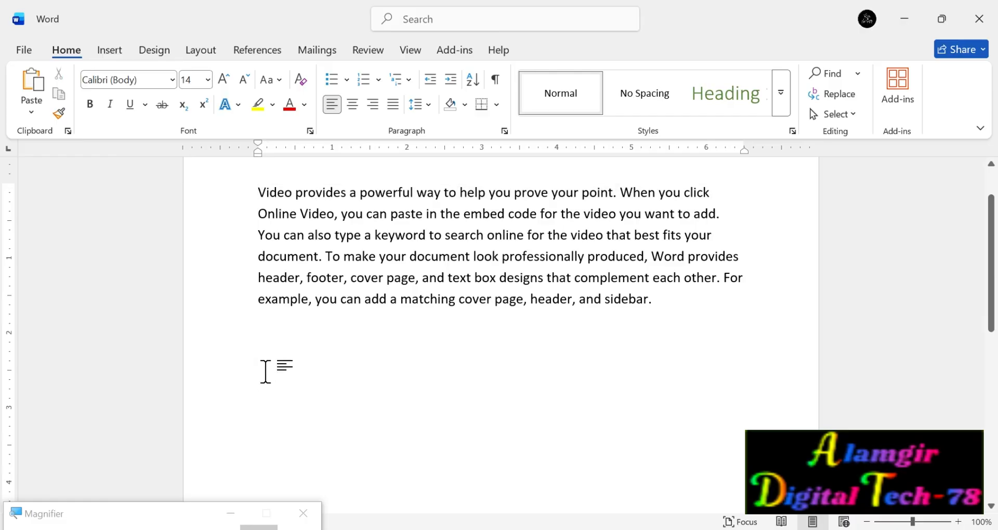
double_click(260, 407)
key(ctrl+v)
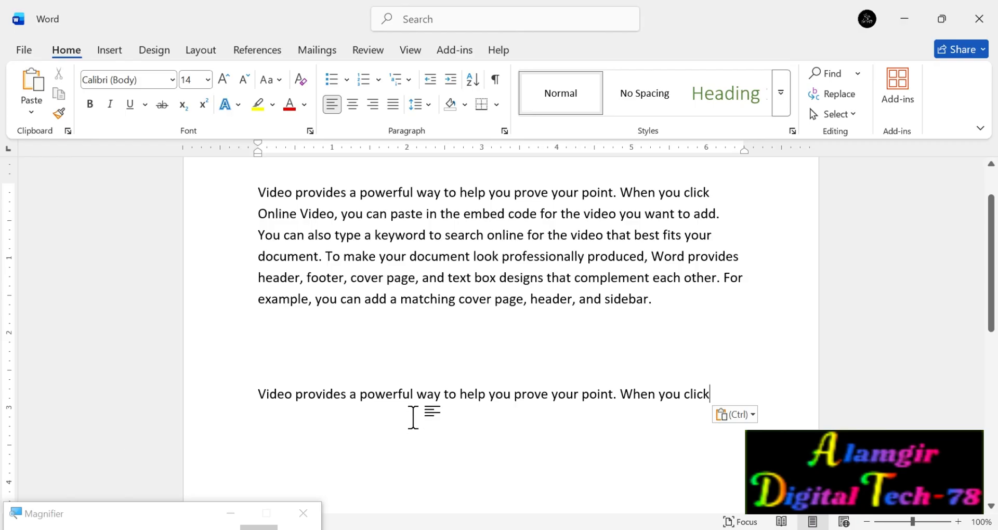
Cut the pasted line below the paragraph and paste it at the paragraph's end, after "header, and sidebar.".
scroll(413, 417, down, 2)
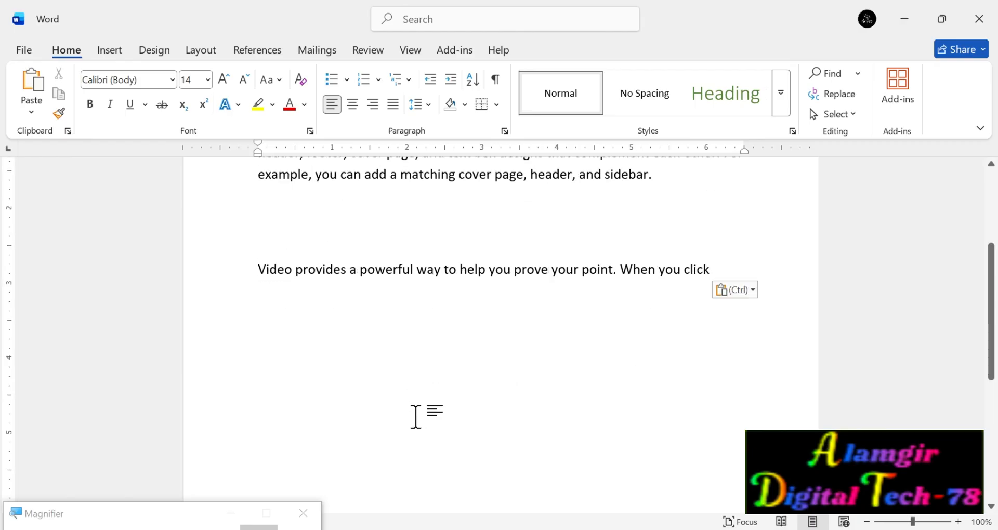
drag(711, 269, 191, 265)
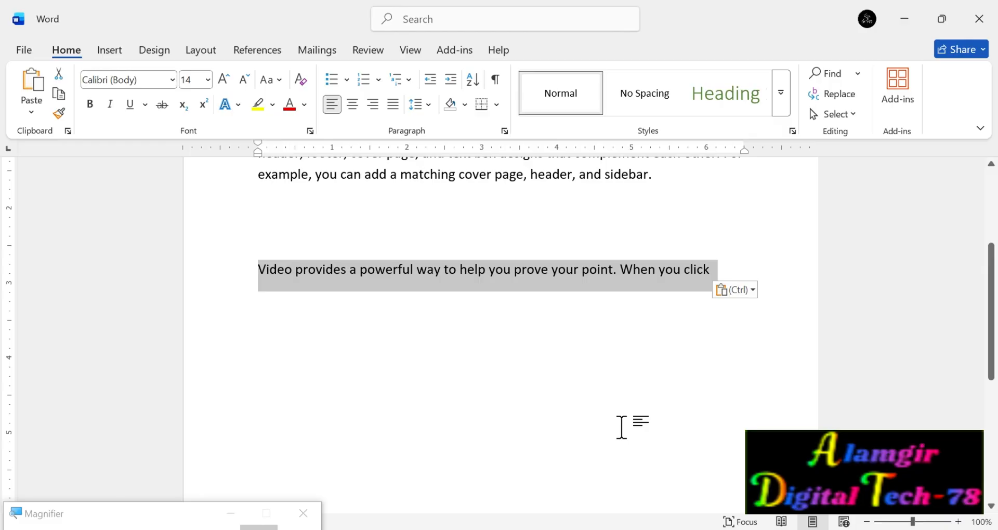
click(59, 76)
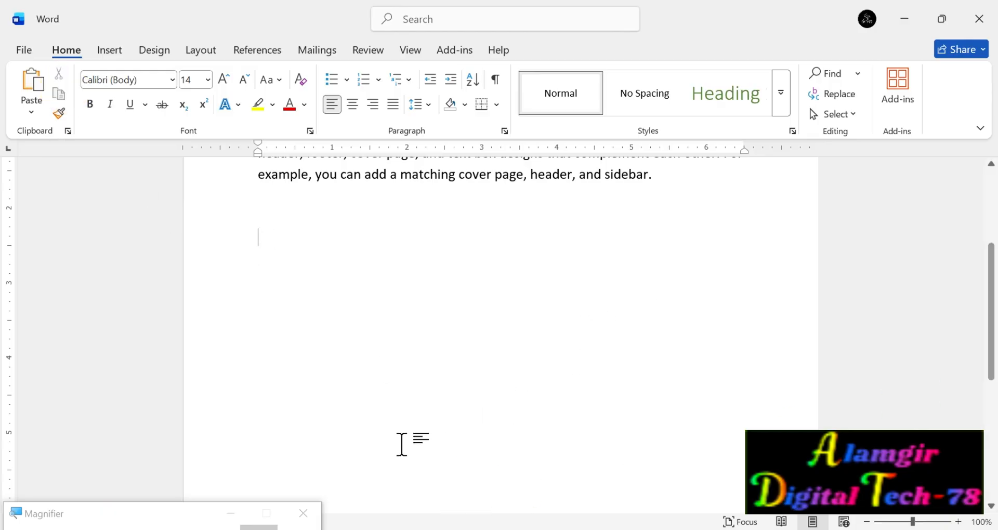
scroll(618, 368, up, 3)
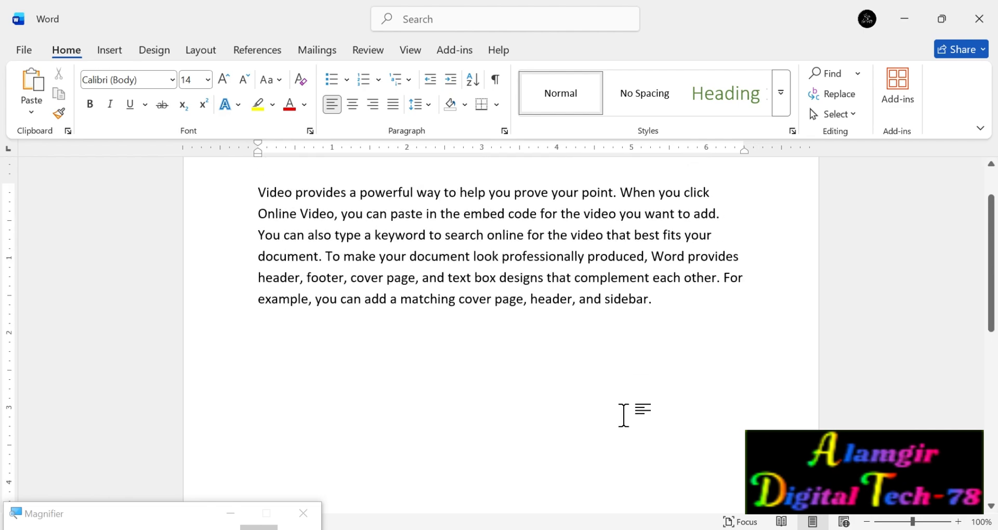
click(656, 307)
key(ctrl+v)
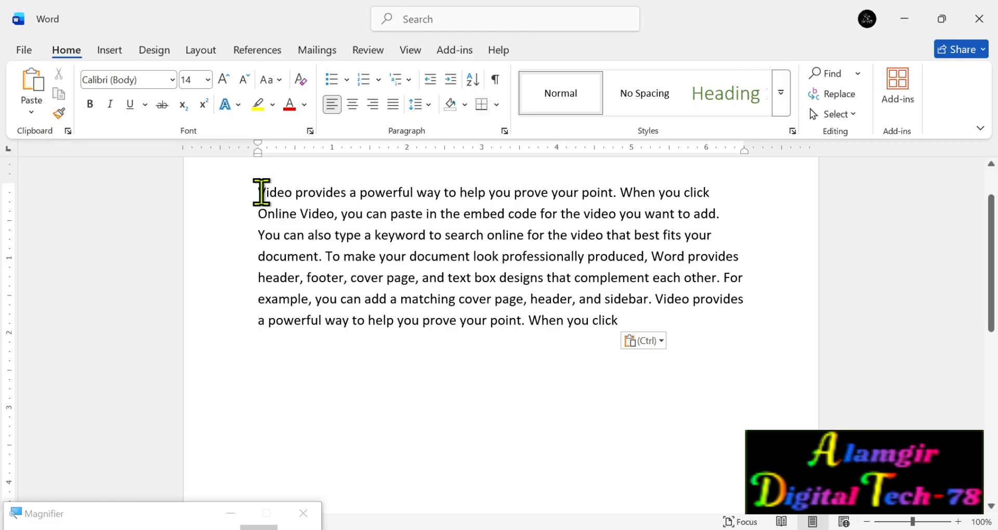
Apply the green Heading style to the paragraph's first two sentences, ending at "the video you want to add.".
drag(256, 192, 724, 210)
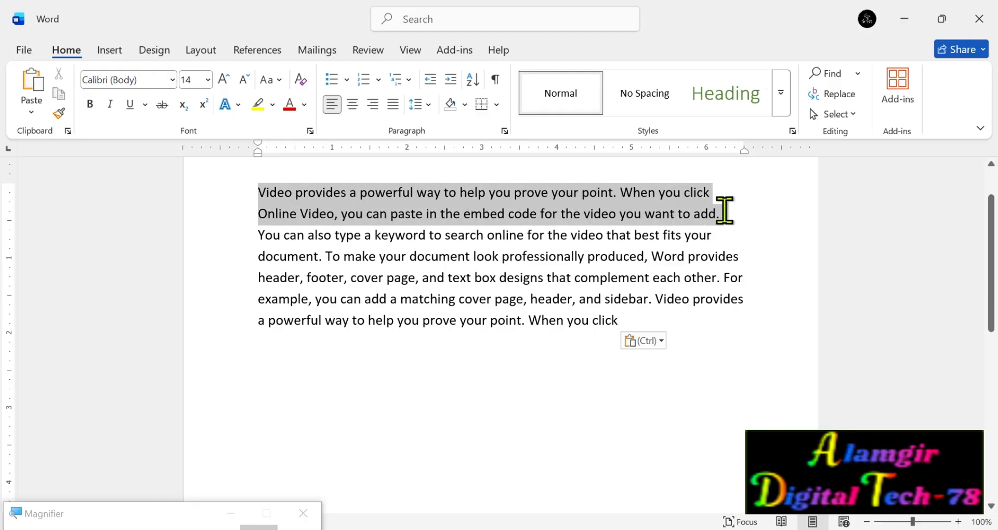
click(781, 93)
click(719, 86)
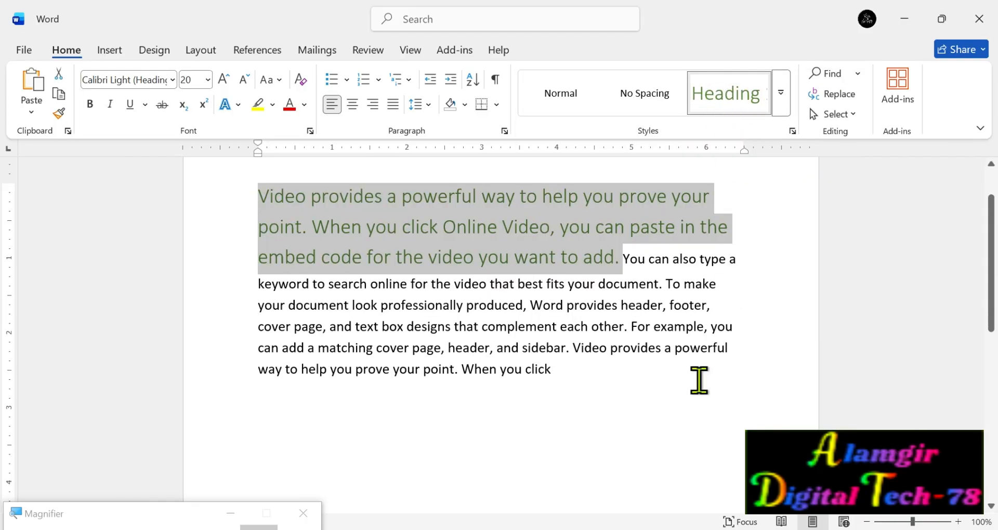
click(751, 396)
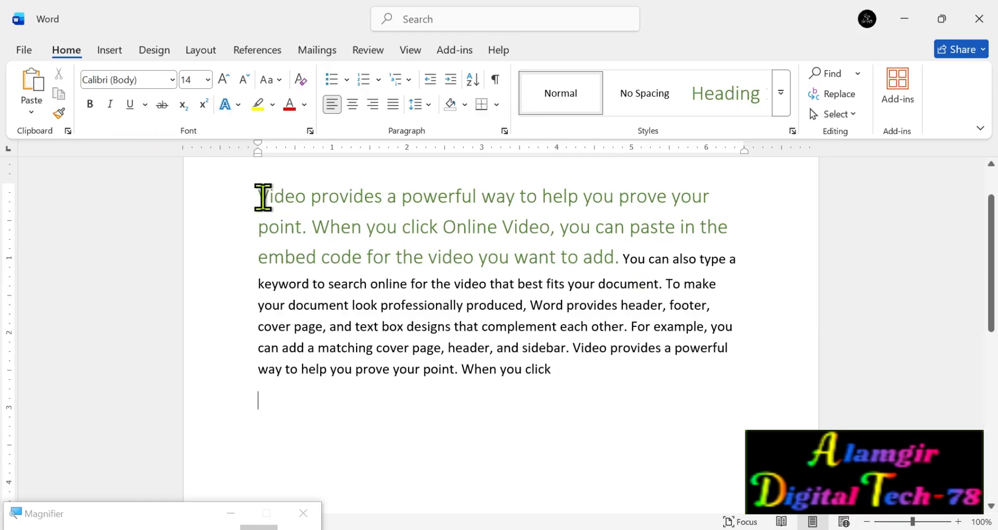
Copy the green heading formatting with Format Painter onto the paragraph's closing text, from "cover page, and text box designs" to "When you click".
drag(260, 192, 616, 257)
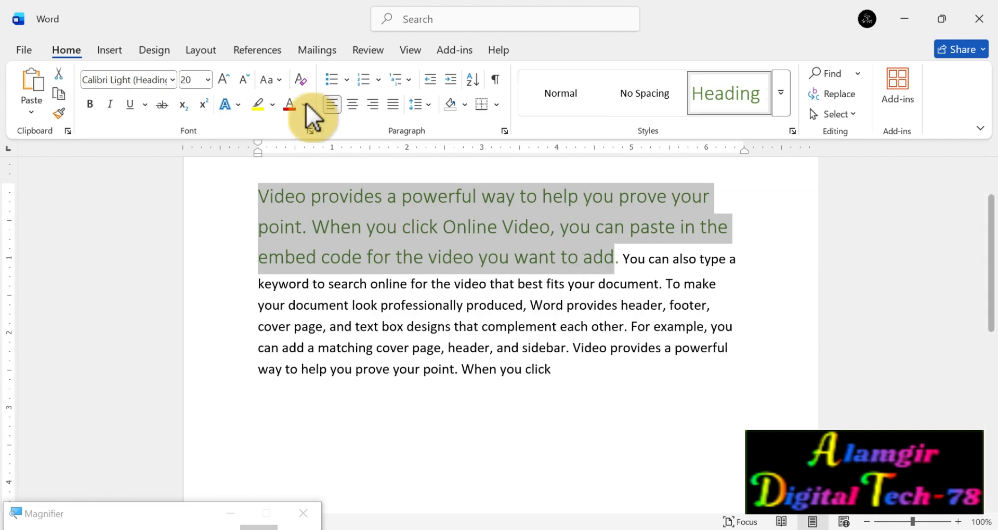
click(59, 113)
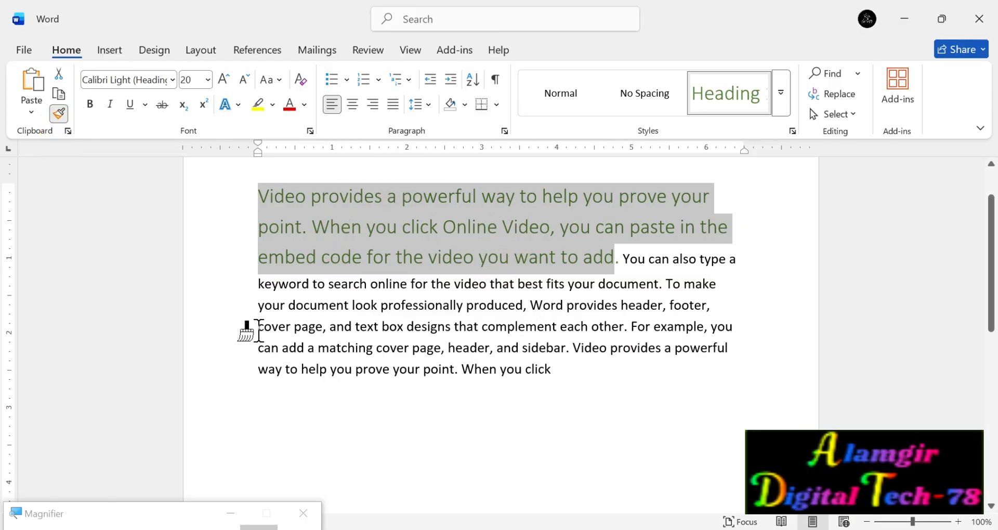
mouse_move(386, 395)
mouse_down()
mouse_move(470, 395)
mouse_move(526, 379)
mouse_move(576, 386)
mouse_up()
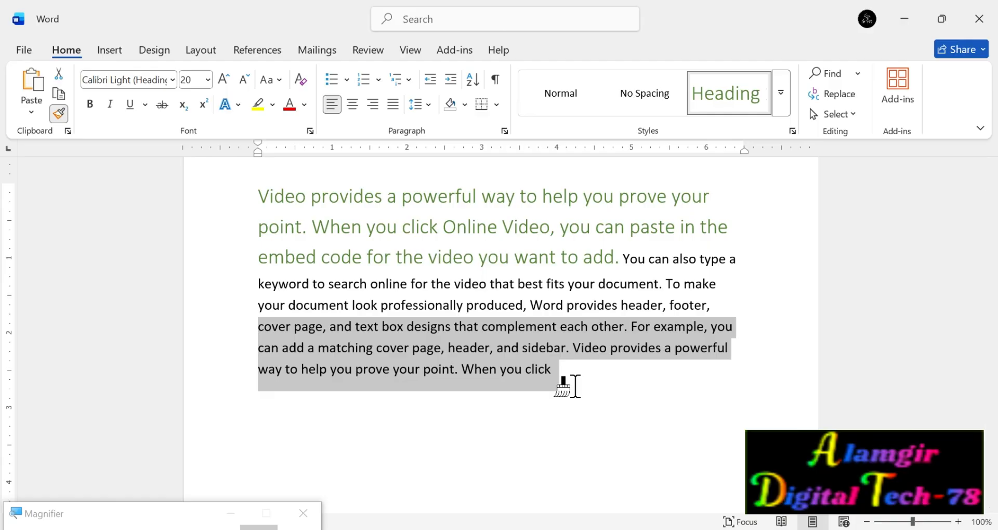
drag(576, 386, 576, 386)
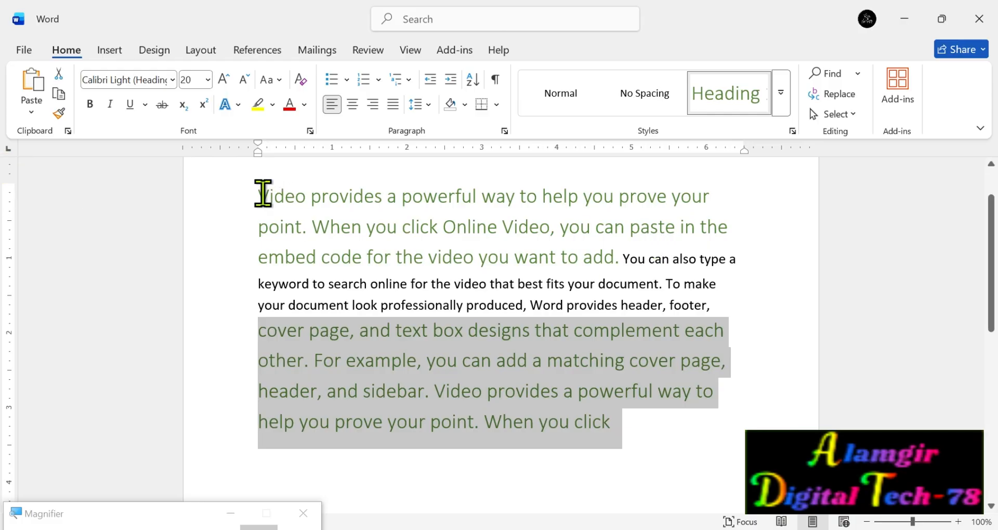
Clear all formatting from the whole paragraph.
drag(263, 194, 660, 430)
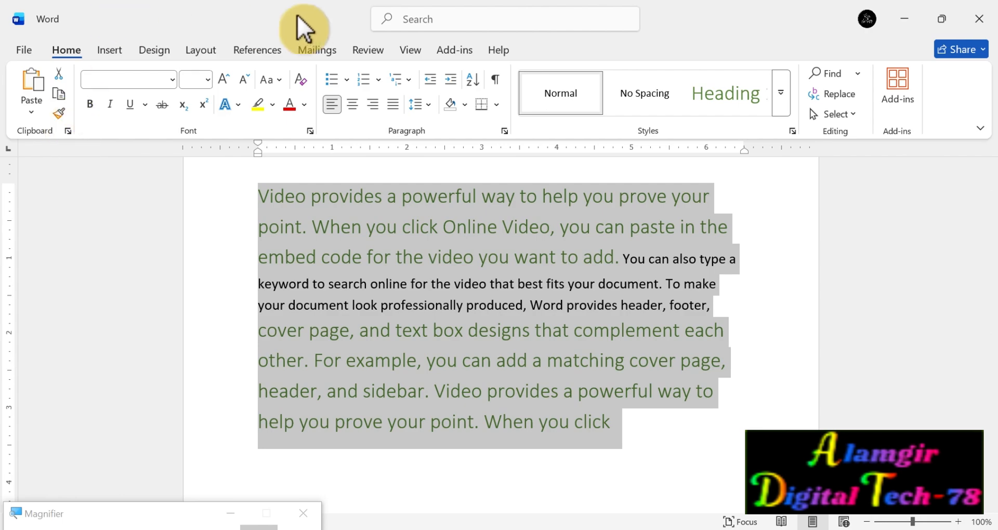
click(304, 80)
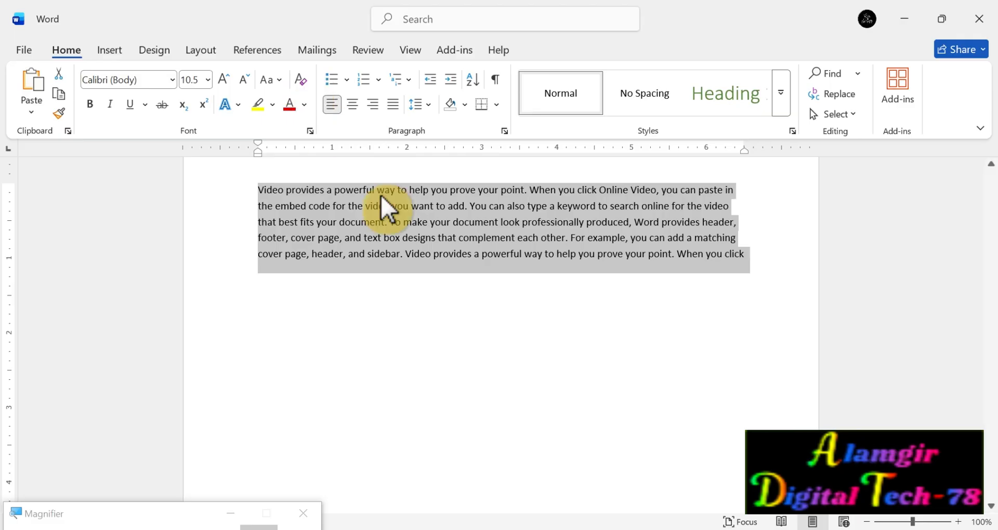
click(671, 342)
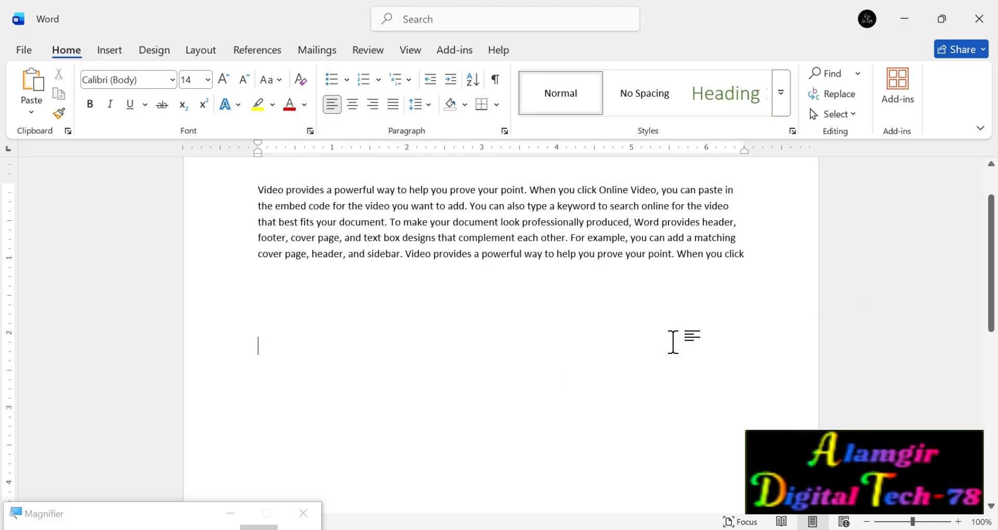
Set the paragraph's first line, ending at "you can paste in", in the Algerian font.
scroll(675, 348, up, 2)
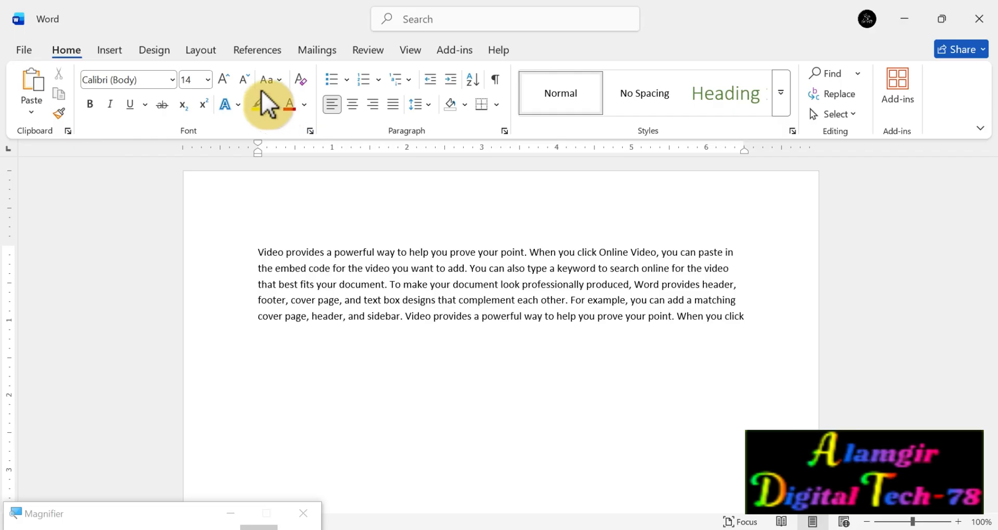
click(173, 79)
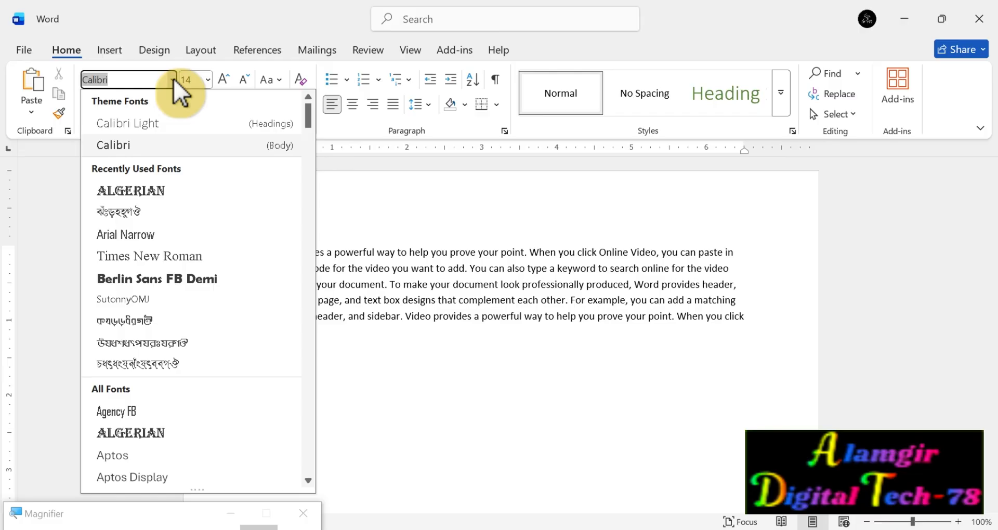
click(579, 310)
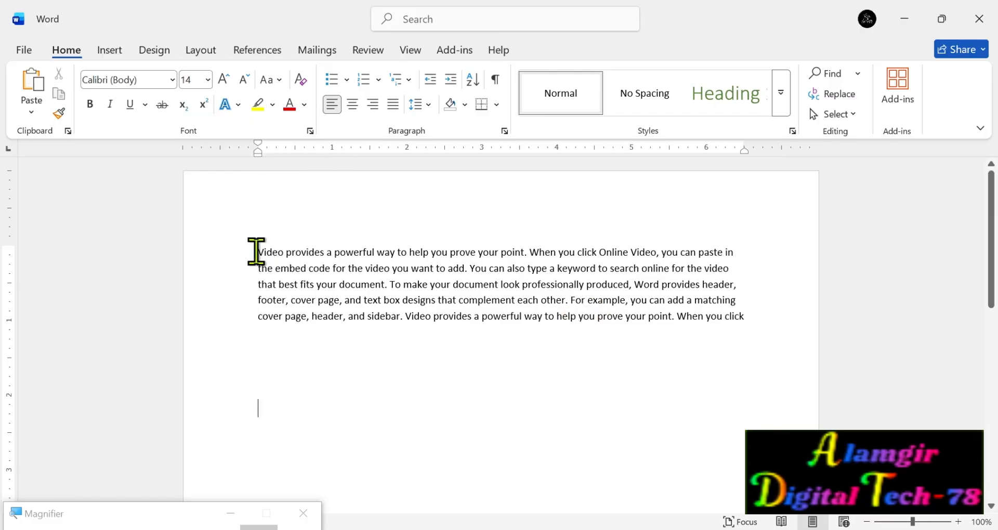
drag(257, 251, 735, 253)
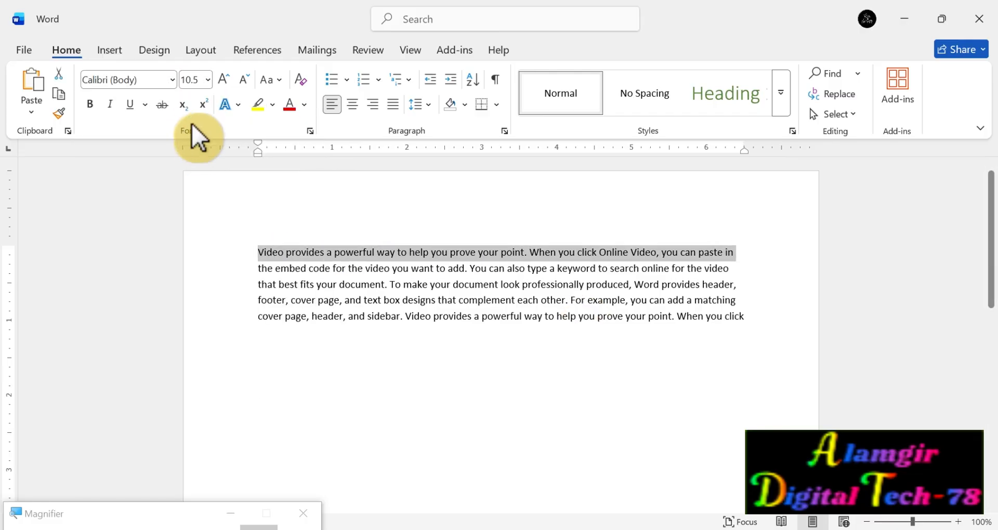
click(174, 80)
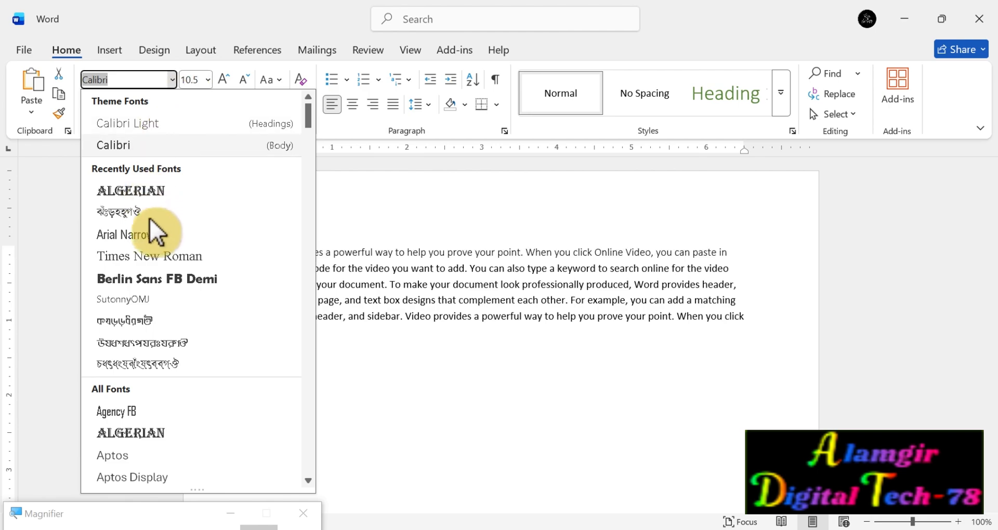
click(147, 191)
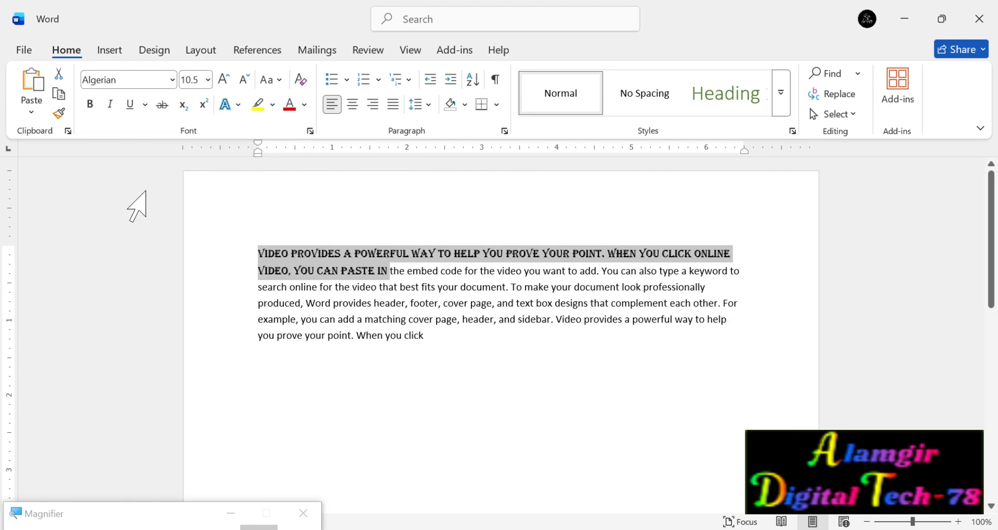
Add a new line below the paragraph and write "ALAMHIAJGJ RIUITGOOA URTIAWR IUTGI" on it in the Algerian font.
click(430, 333)
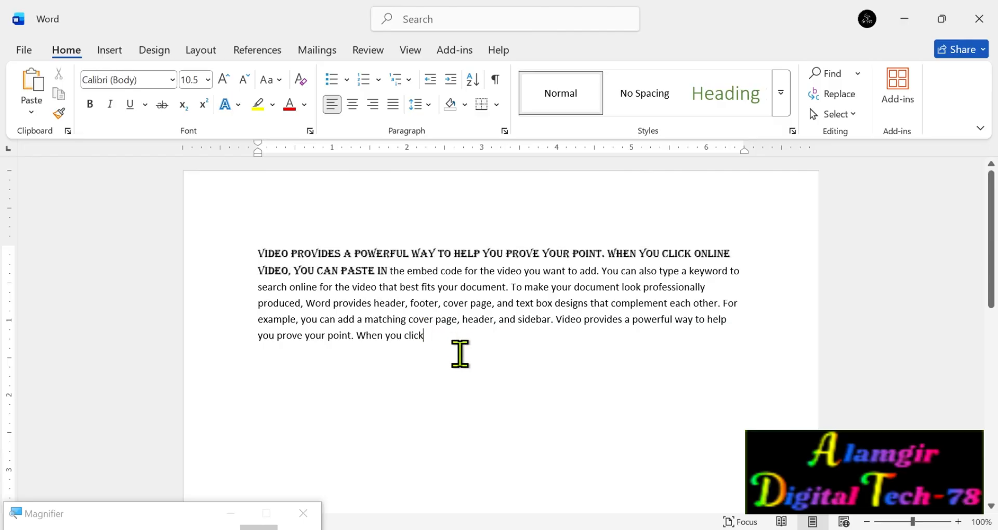
key(Return)
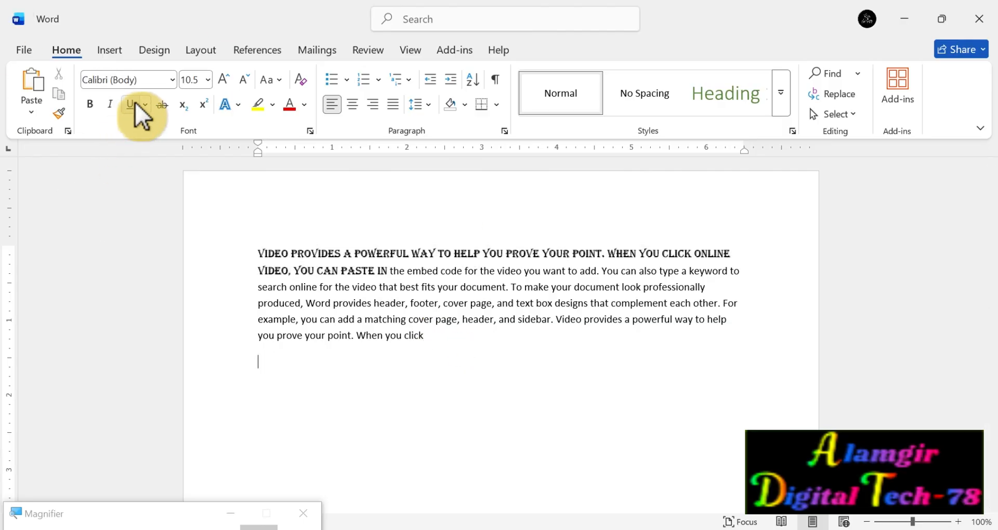
click(148, 76)
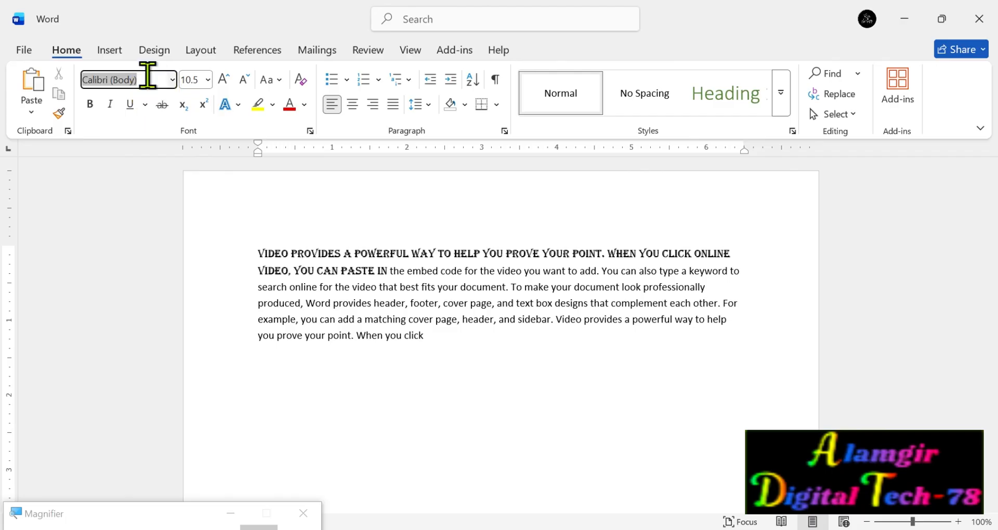
click(173, 80)
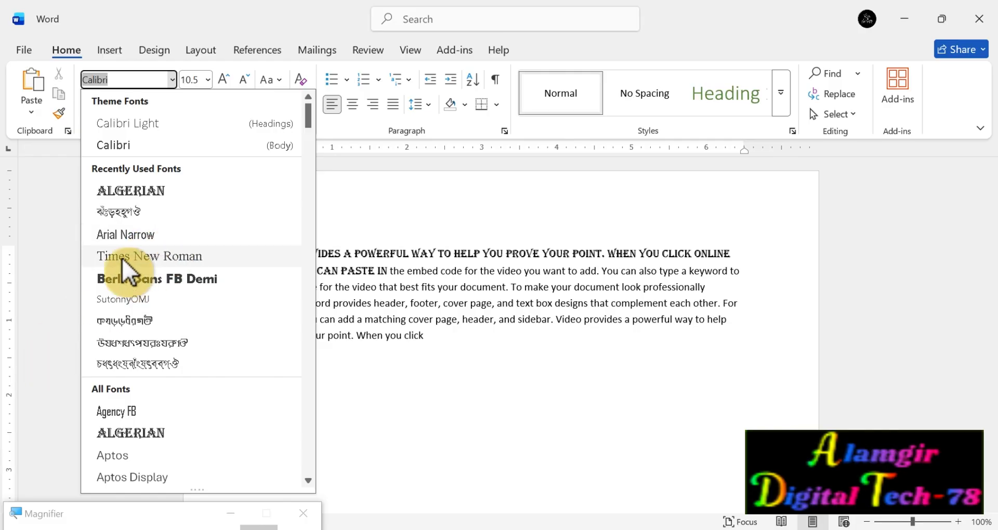
click(124, 433)
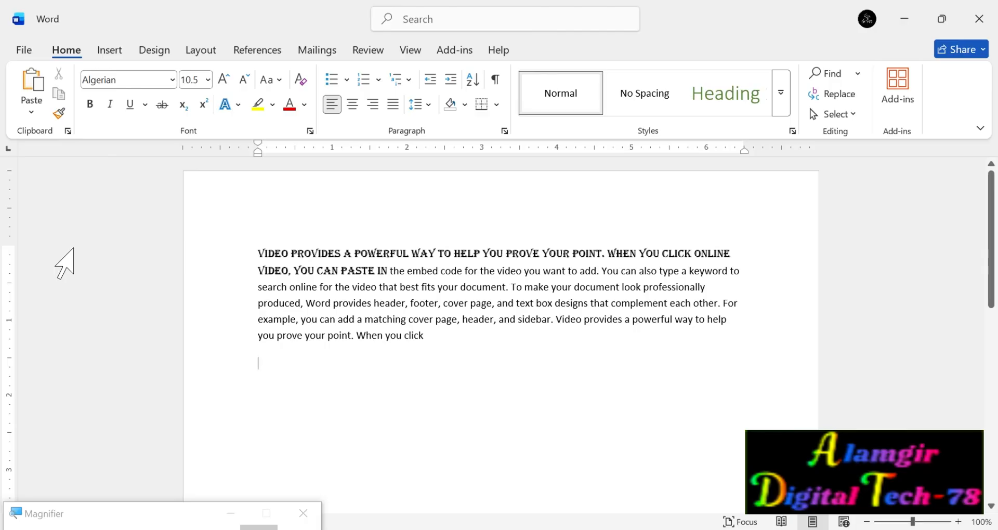
text(ALAMHI)
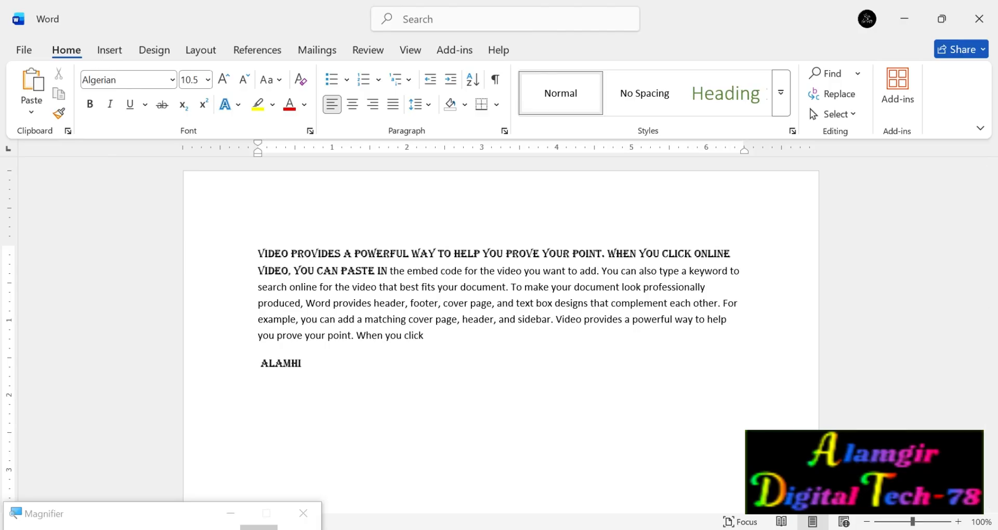
text(AJGJ RIUITGOOA)
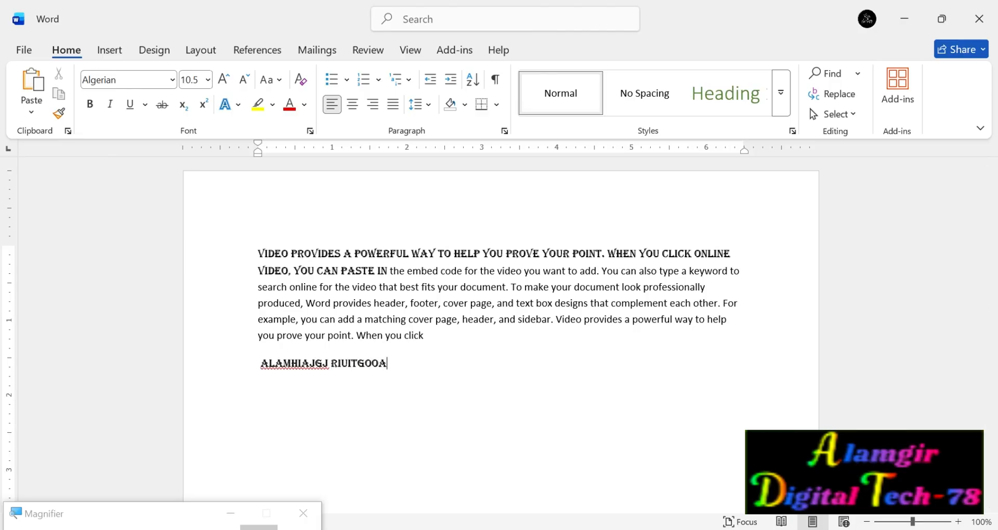
text( URTIAWR IUTGI)
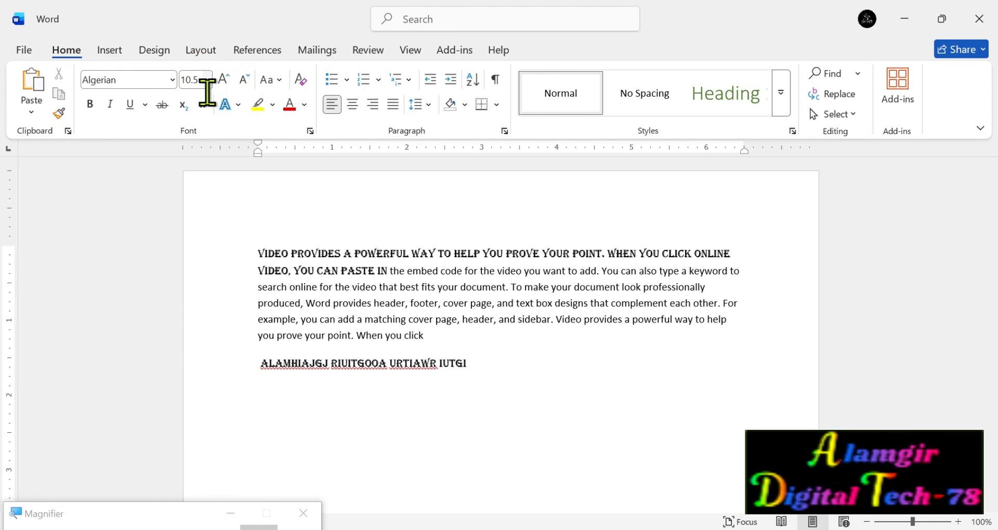
Switch the font at the end of the sample line to Times New Roman, and delete the sample line.
click(173, 79)
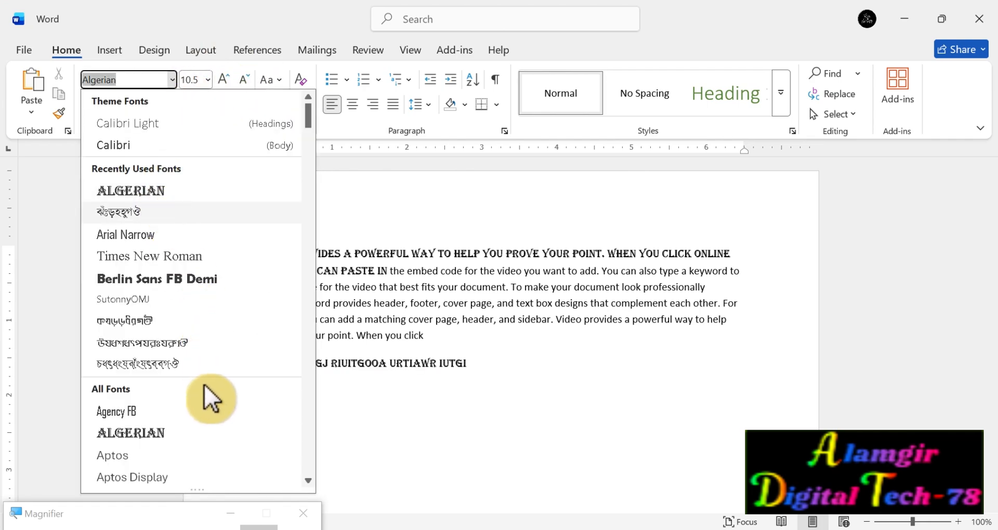
scroll(205, 385, down, 3)
scroll(211, 385, up, 3)
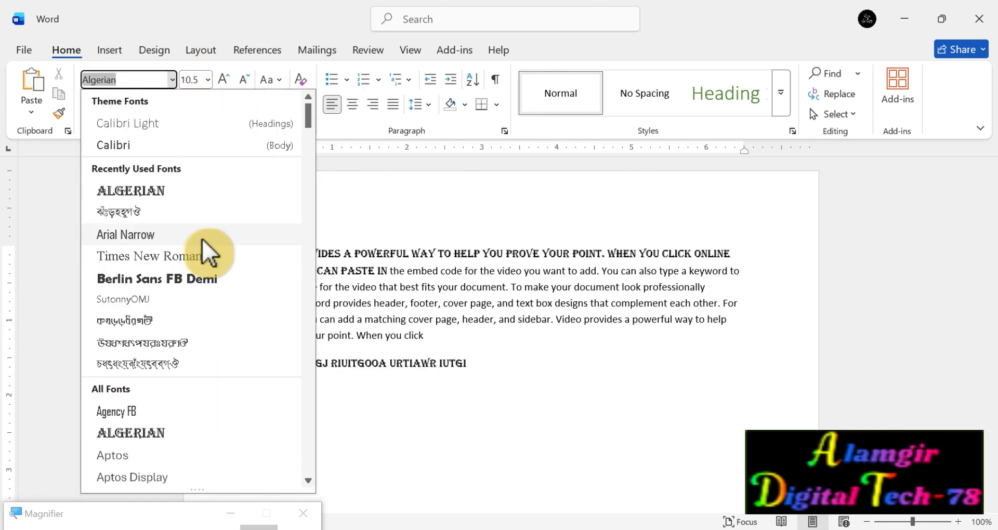
click(179, 258)
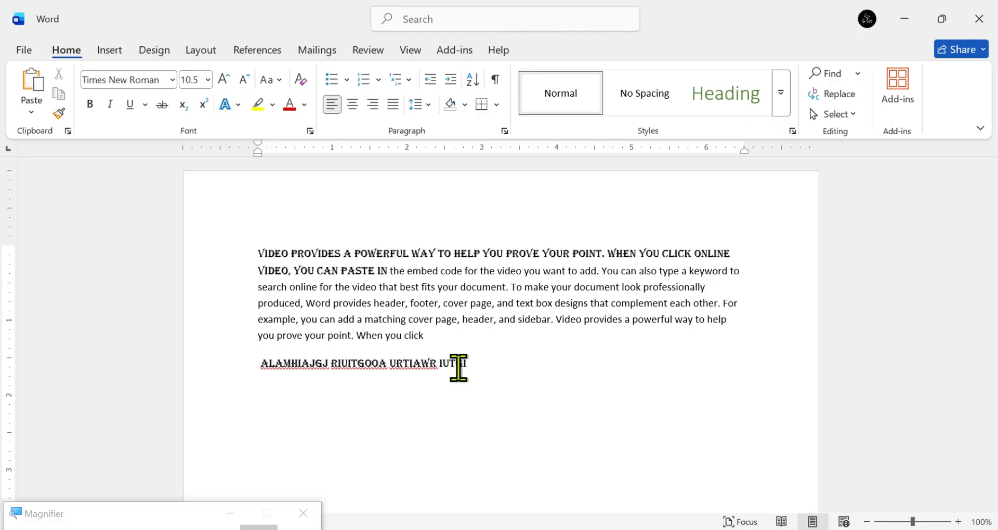
text(G)
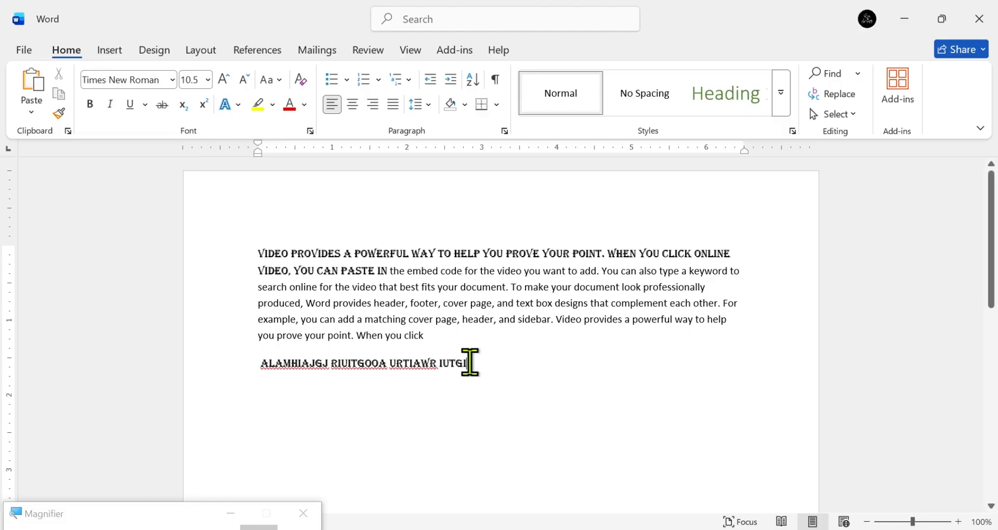
drag(469, 362, 281, 361)
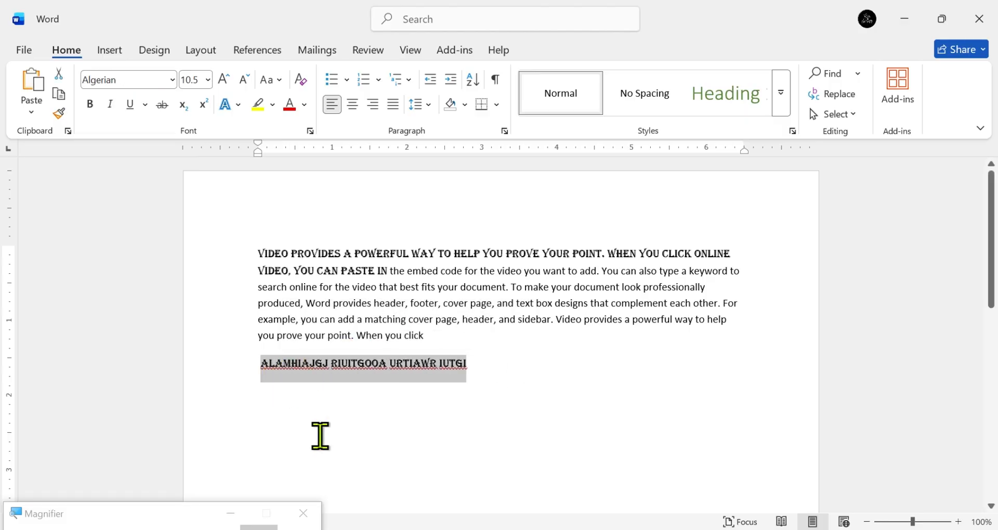
key(Delete)
Grow the text from the paragraph's start through "complement" in steps beyond size 12, and shrink it back to size 11.
drag(257, 257, 642, 297)
click(210, 81)
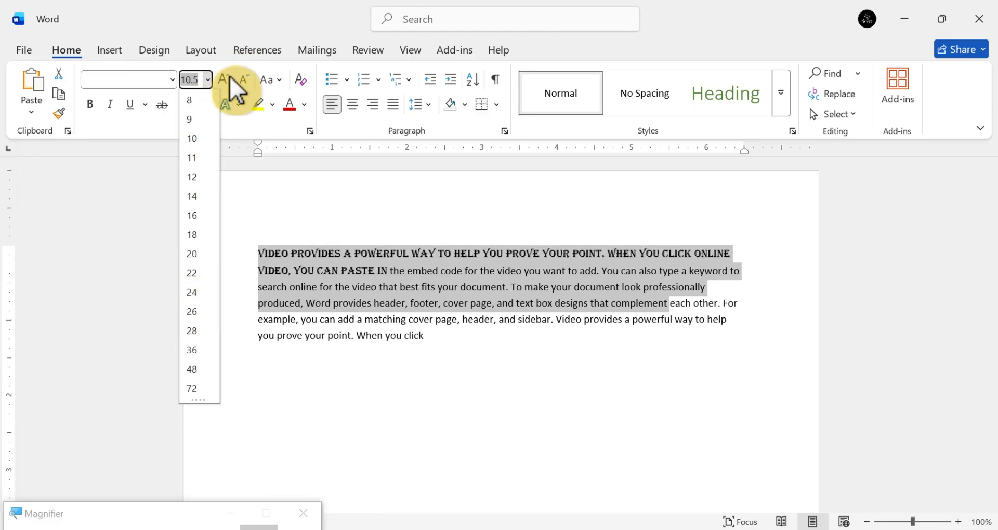
click(229, 77)
click(230, 77)
click(229, 77)
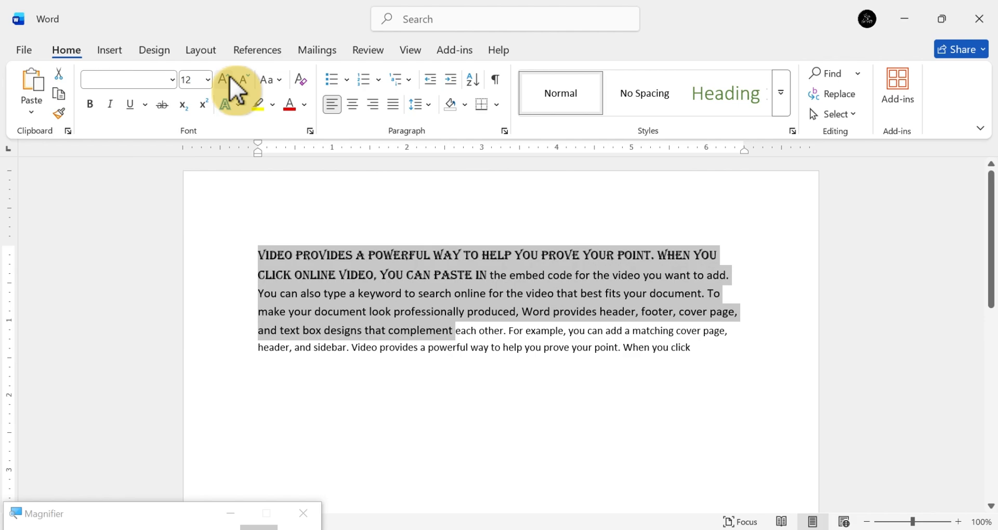
click(230, 76)
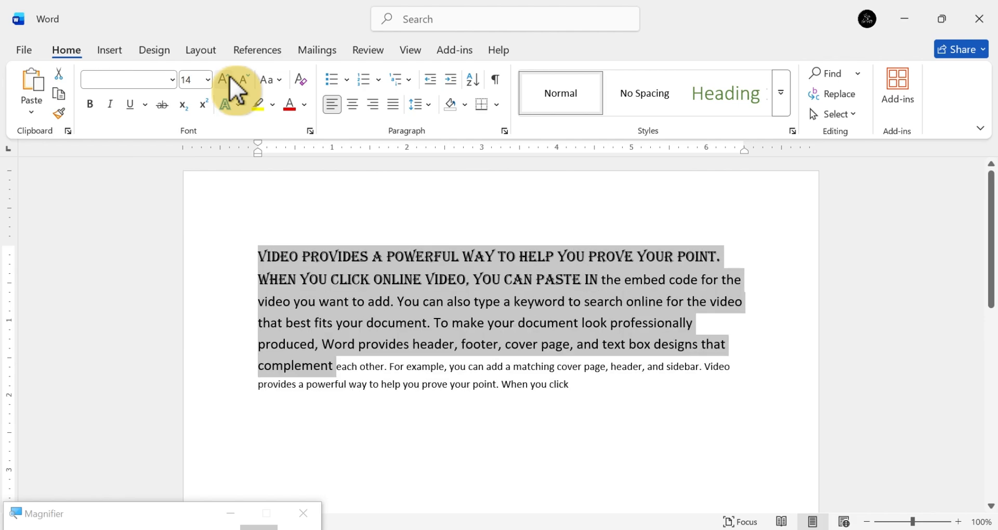
click(230, 77)
click(249, 79)
click(249, 79)
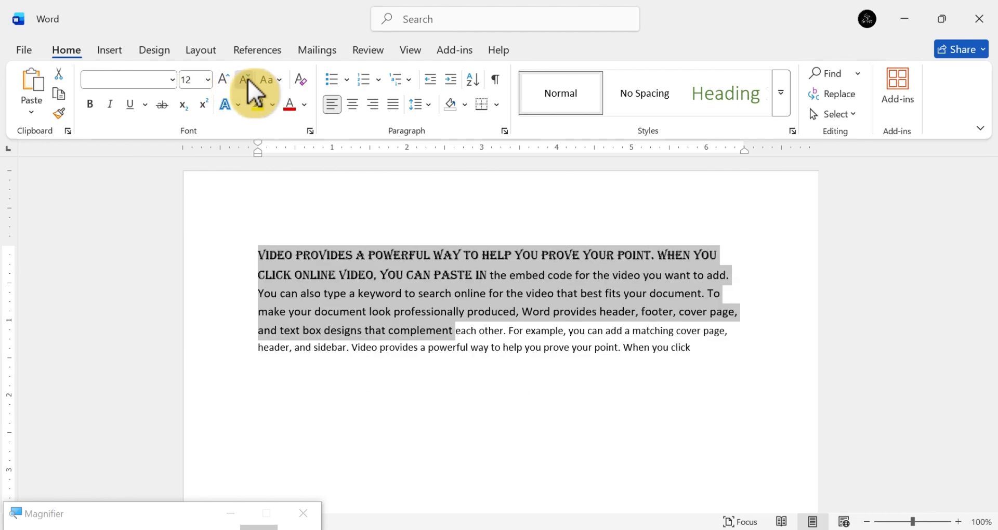
click(248, 80)
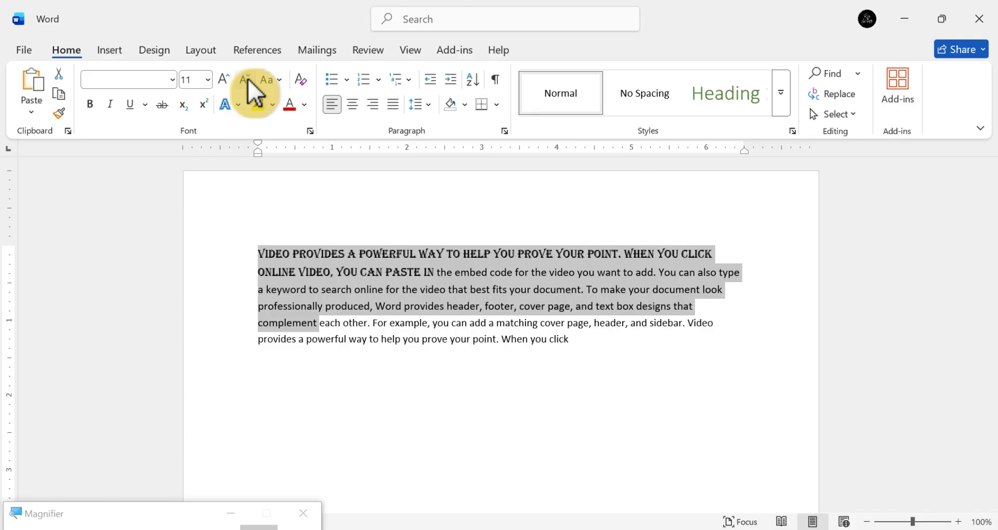
Change the case of the selected text to lowercase, and switch it to UPPERCASE.
click(282, 81)
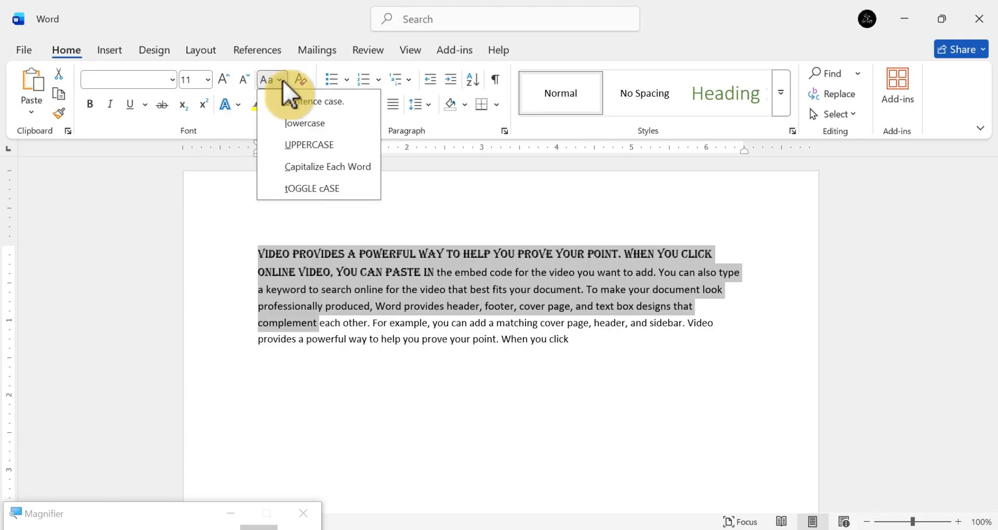
click(304, 121)
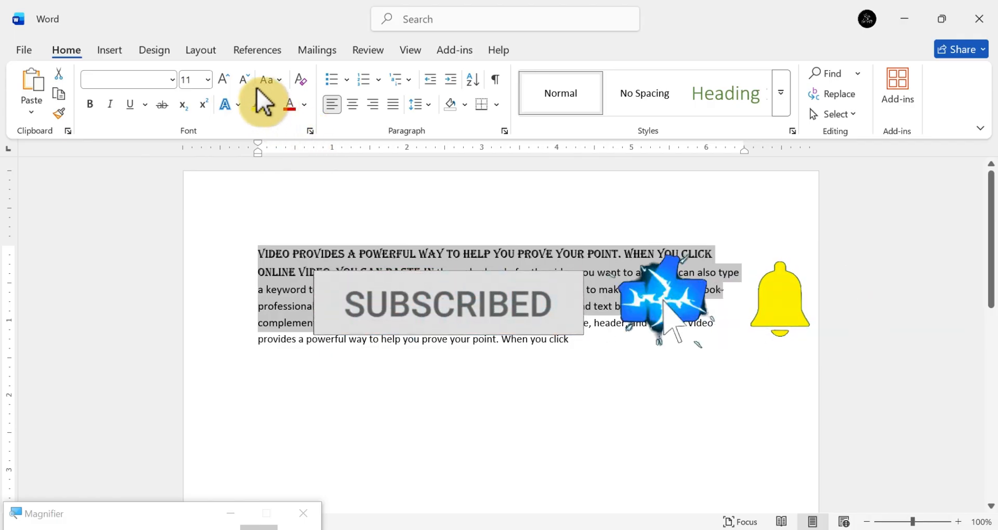
click(284, 79)
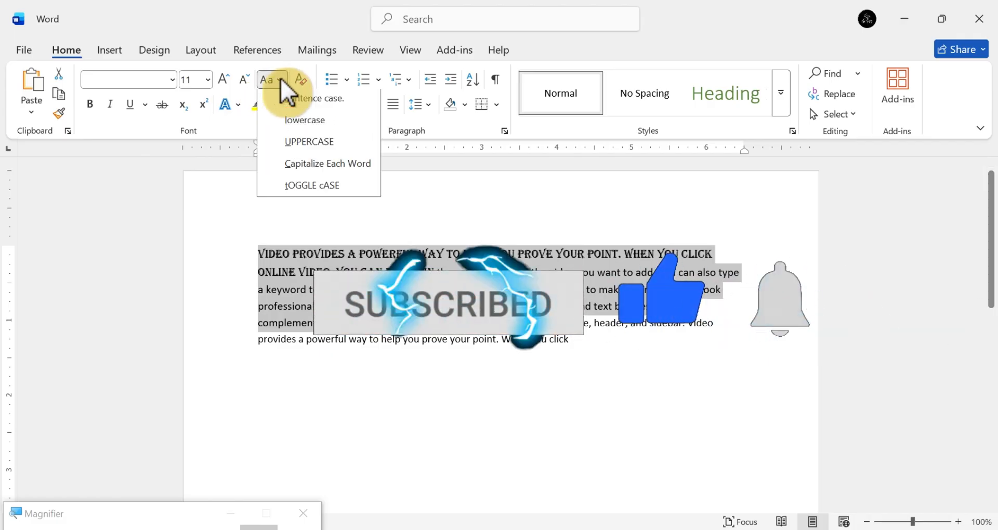
click(310, 147)
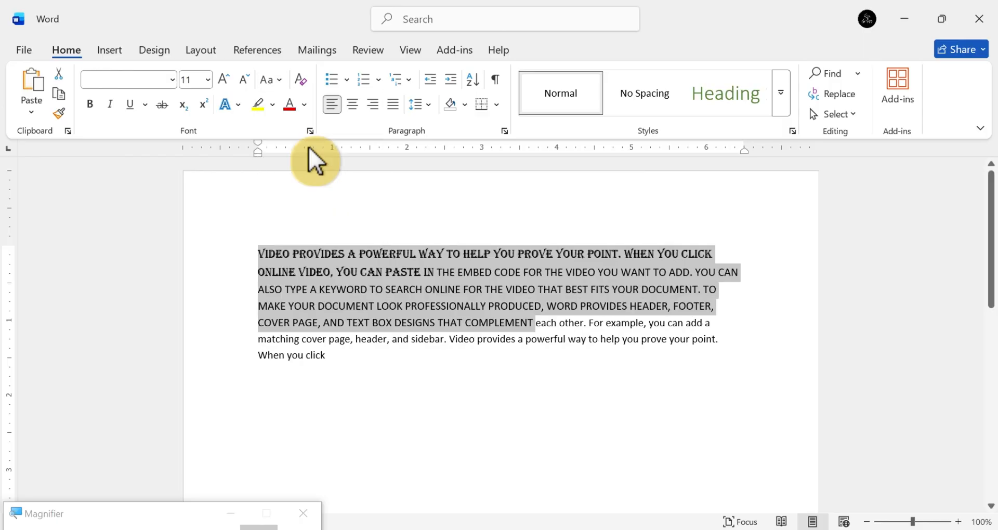
Select the whole paragraph and change its case to lowercase.
click(363, 372)
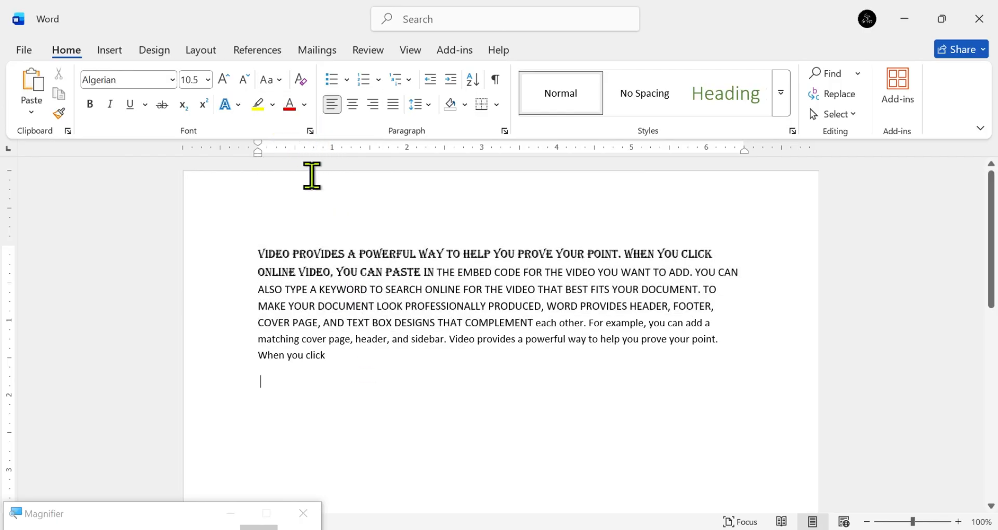
click(276, 80)
click(258, 250)
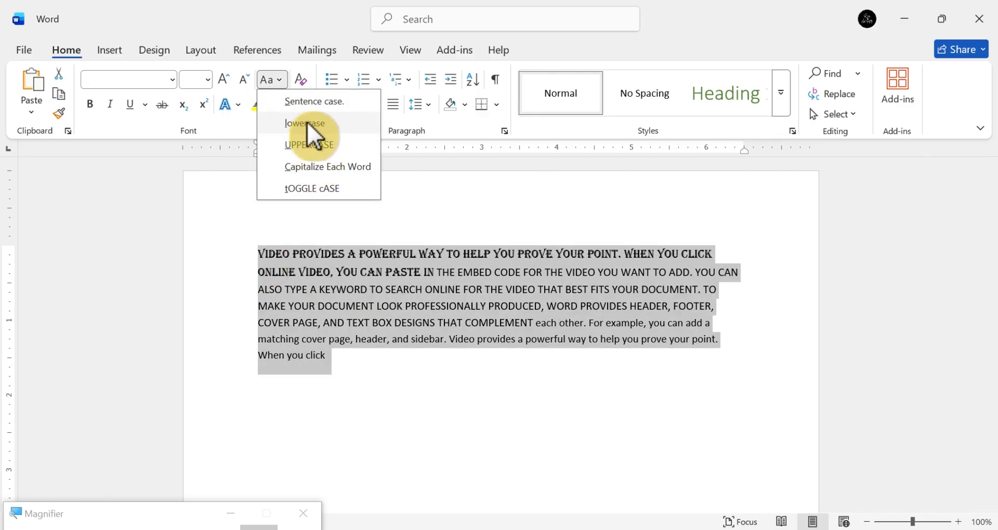
click(307, 120)
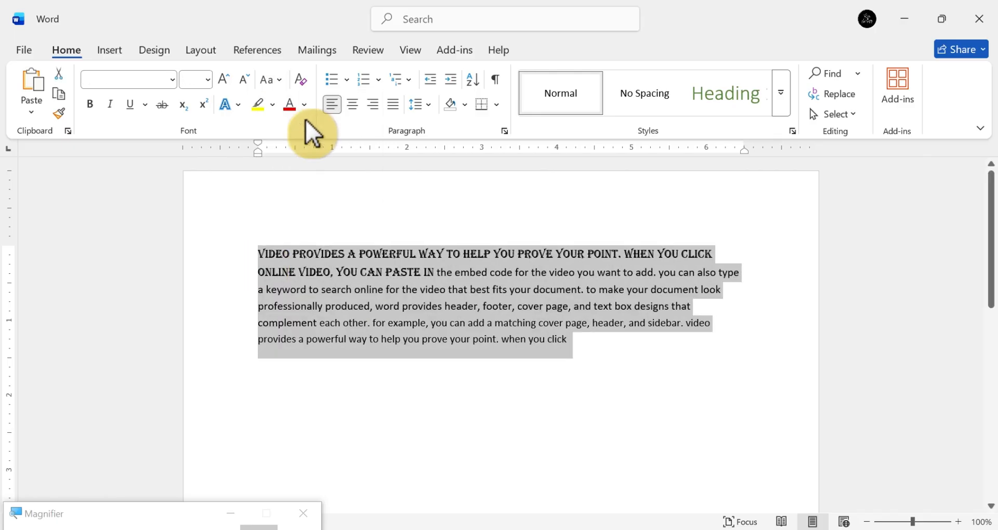
click(409, 446)
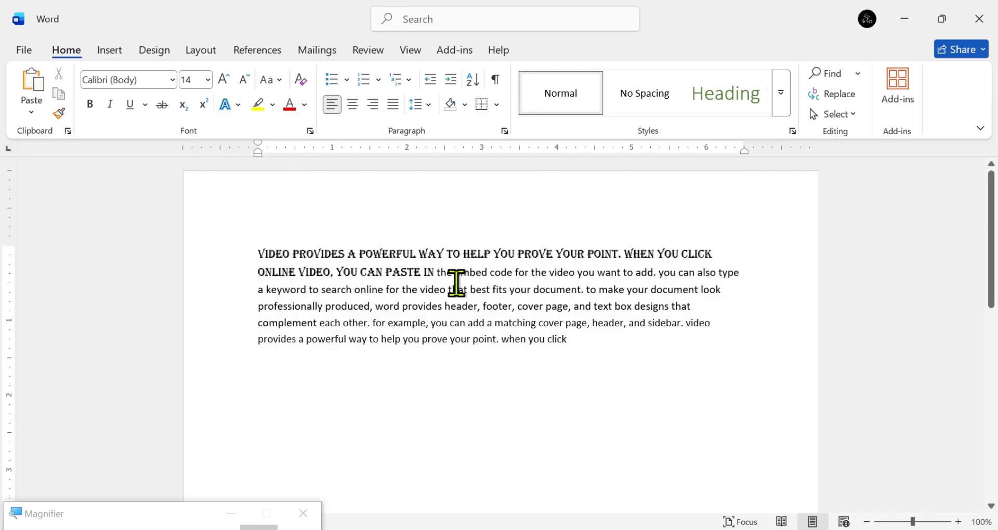
Change the text from "complement" to the end of the paragraph to UPPERCASE.
key(shift+Up)
key(shift+Up)
key(shift+Up)
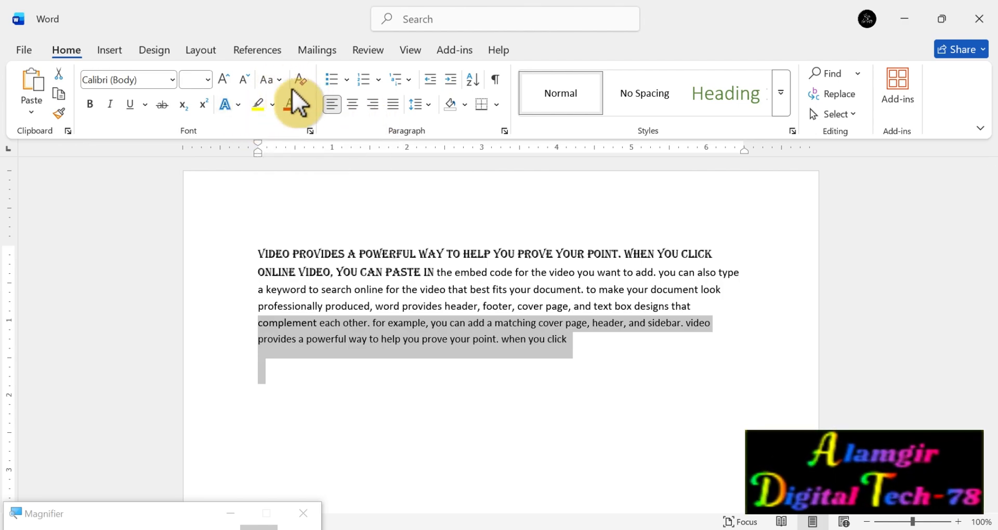
click(285, 80)
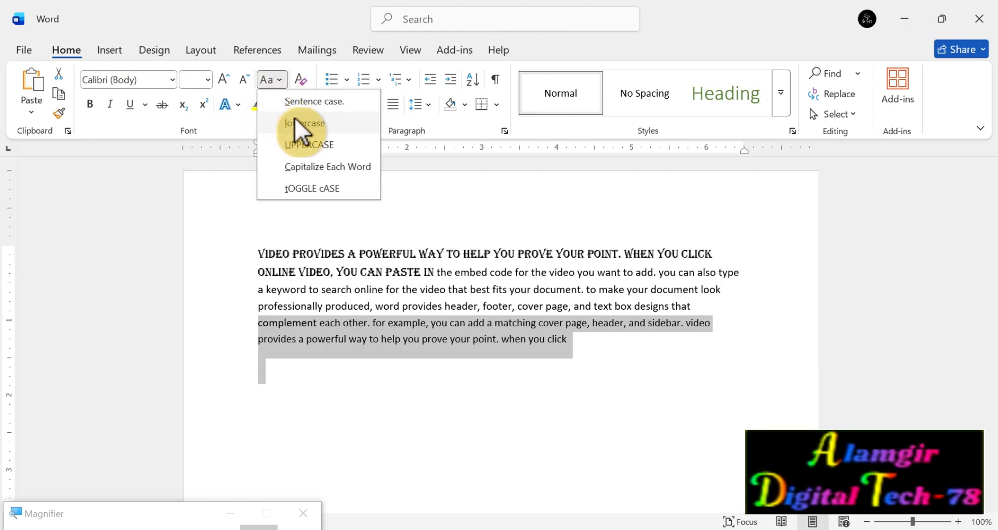
click(305, 146)
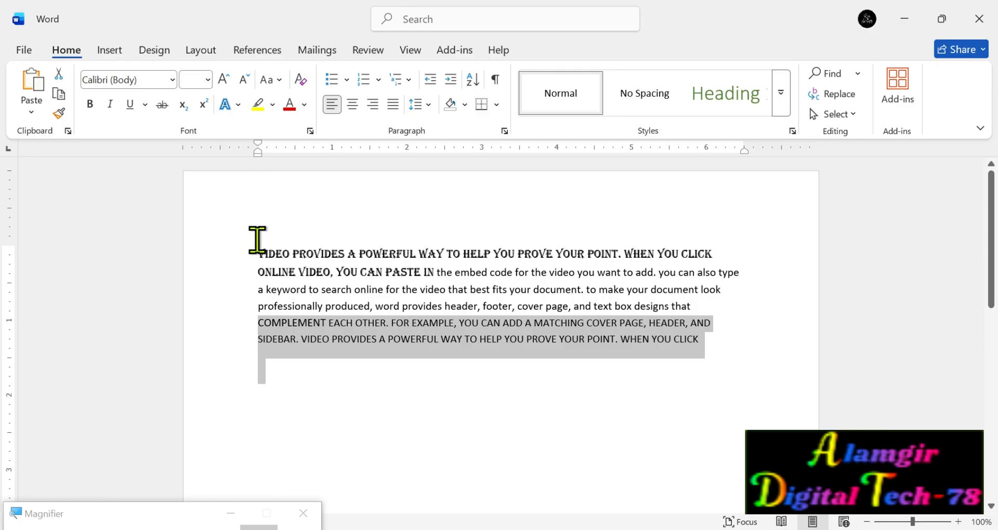
Clear the paragraph's formatting, and make its first line bold, italic, underlined and struck through.
drag(258, 240, 309, 270)
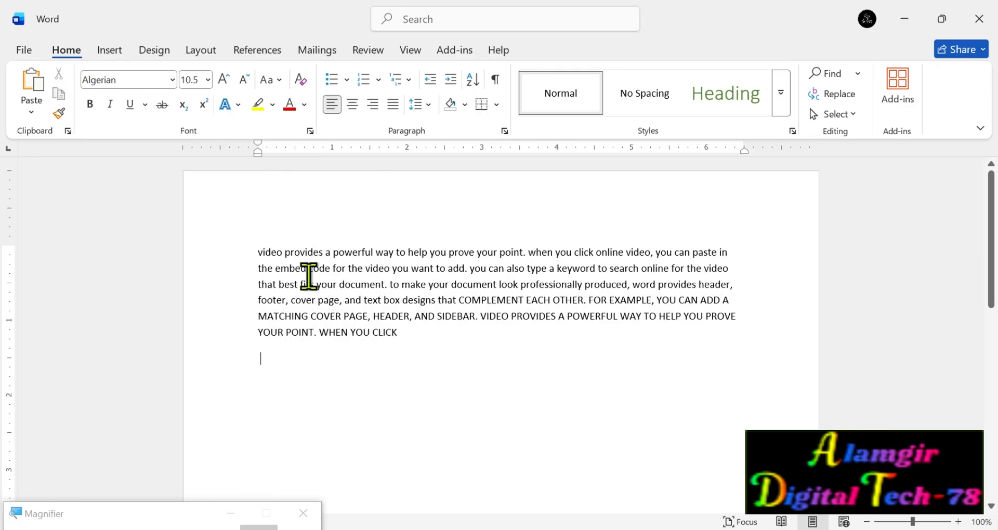
drag(258, 253, 729, 254)
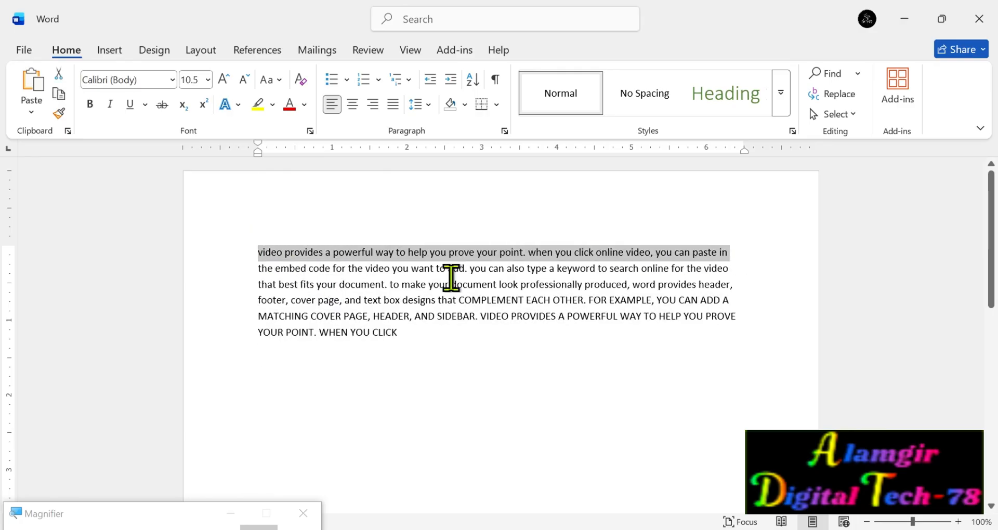
click(92, 108)
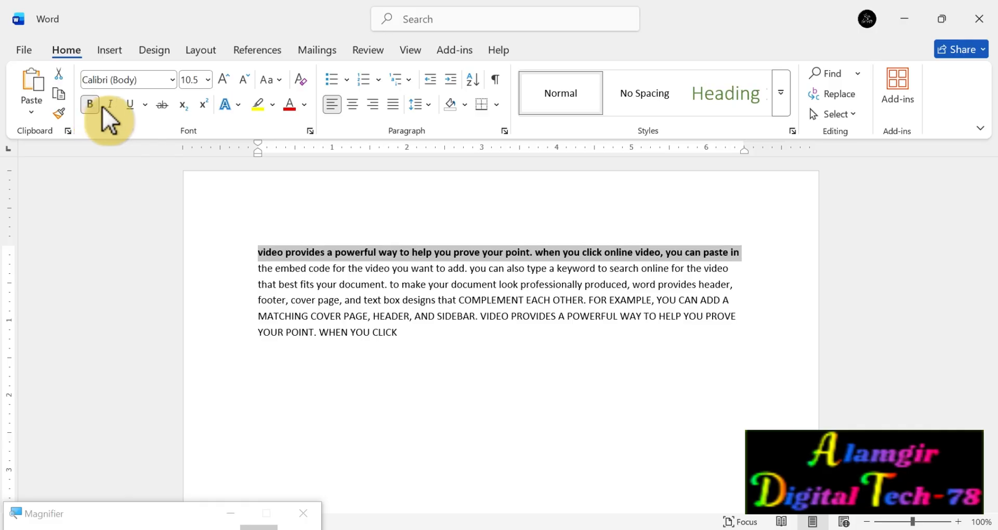
click(111, 105)
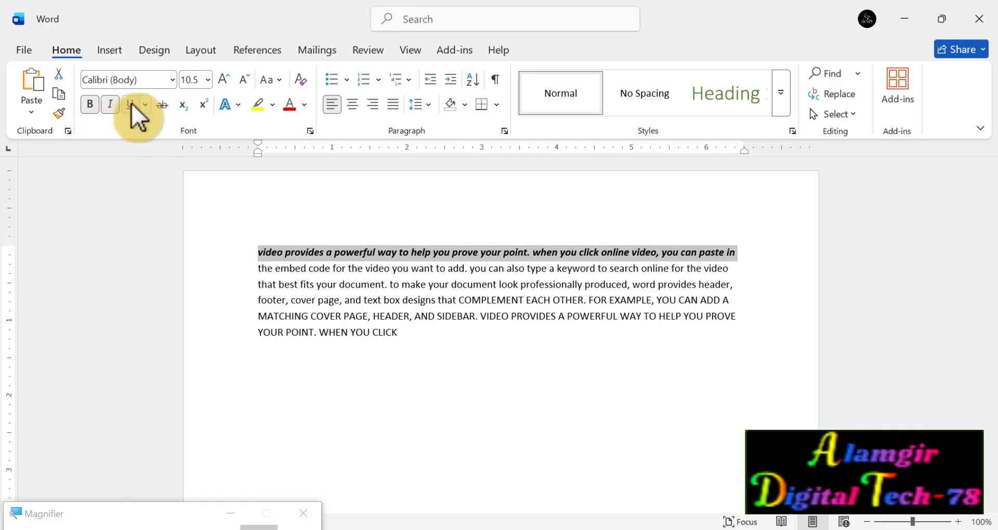
click(131, 104)
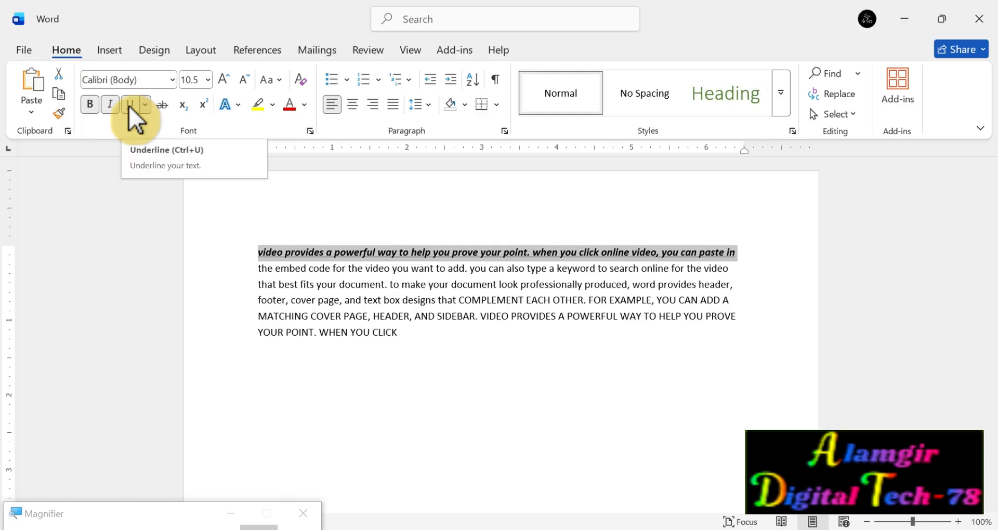
click(164, 107)
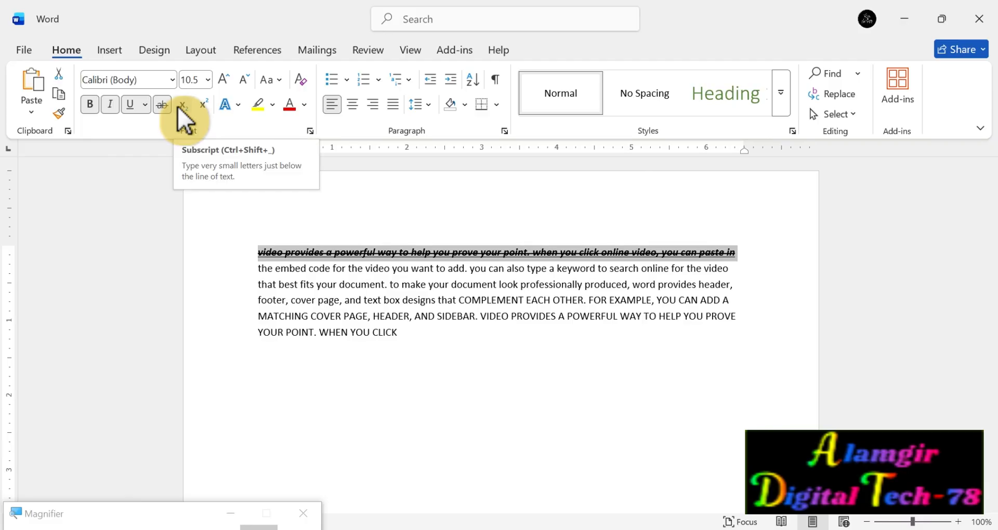
Write "A" on a new line below the paragraph and set its font size to 24.
click(422, 346)
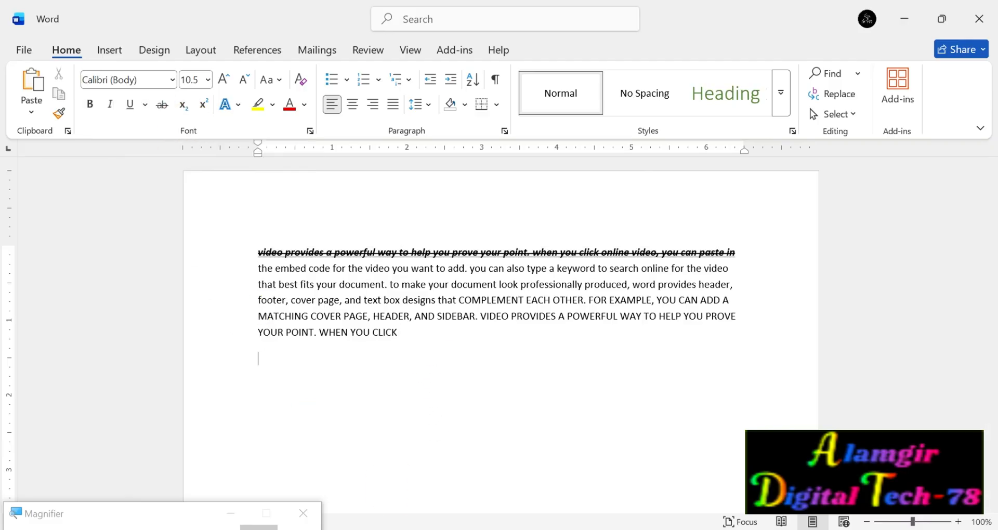
key(Return)
text(A)
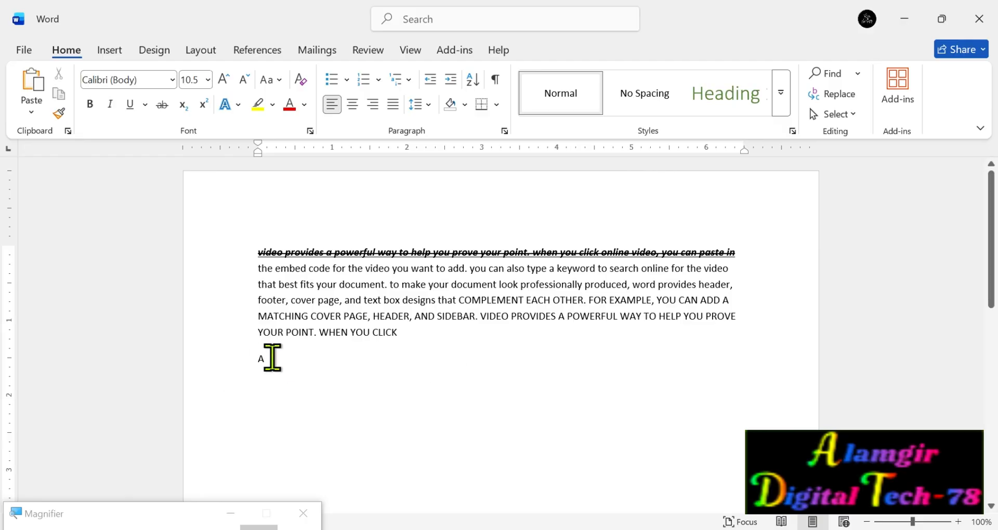
drag(271, 358, 244, 356)
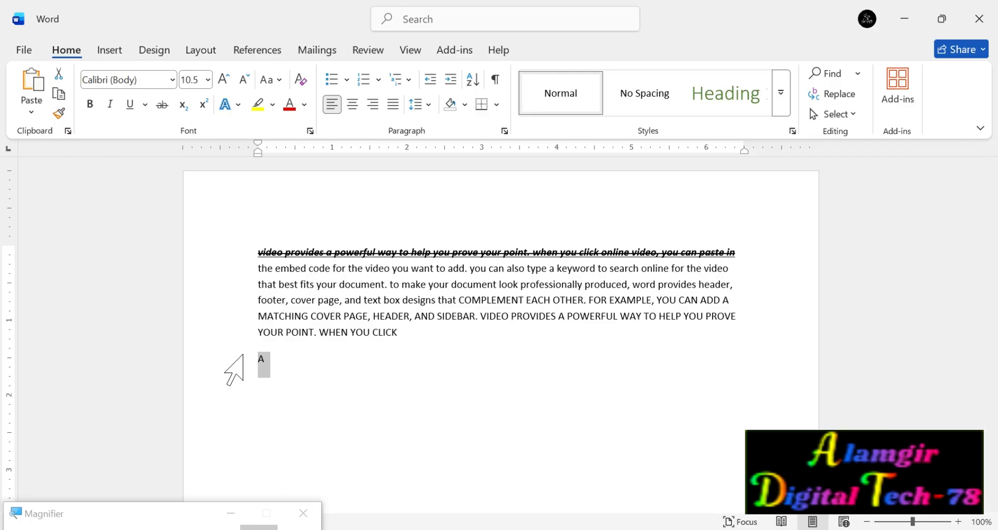
click(208, 80)
click(194, 292)
click(364, 400)
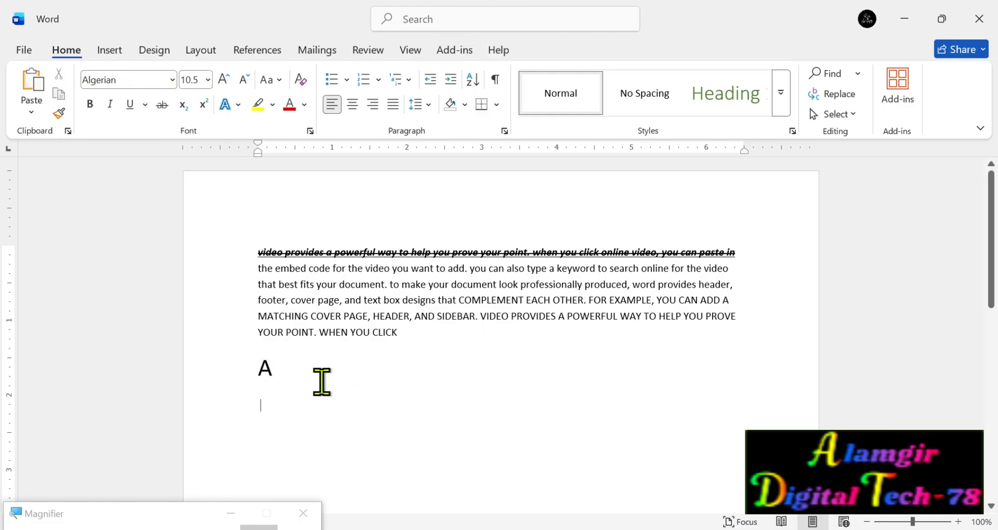
Add a superscript 1 after the enlarged A, and replace it with a subscript 1.
click(280, 368)
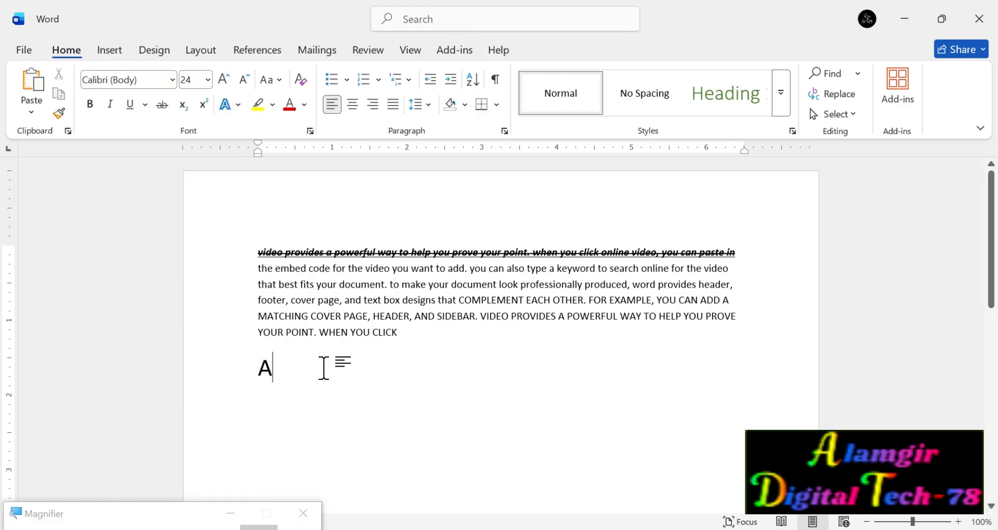
click(207, 107)
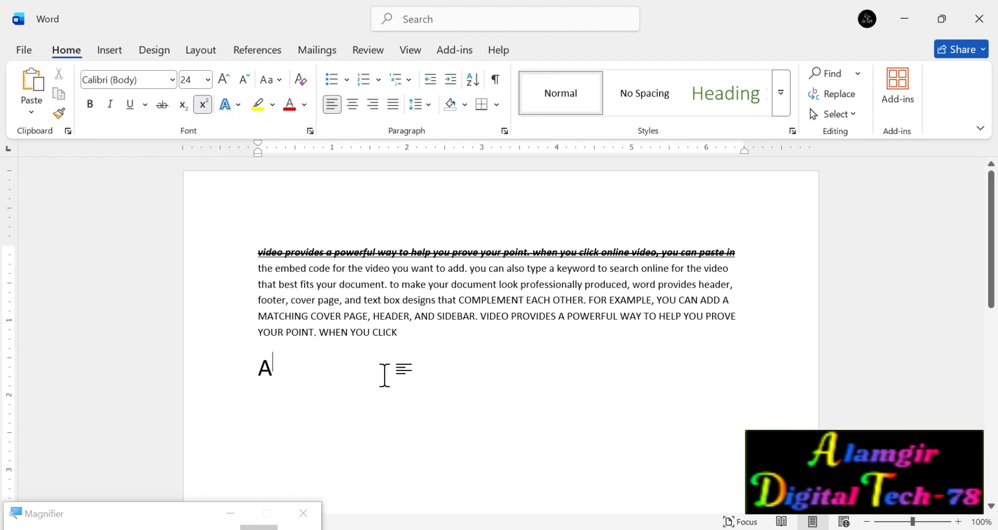
text(1)
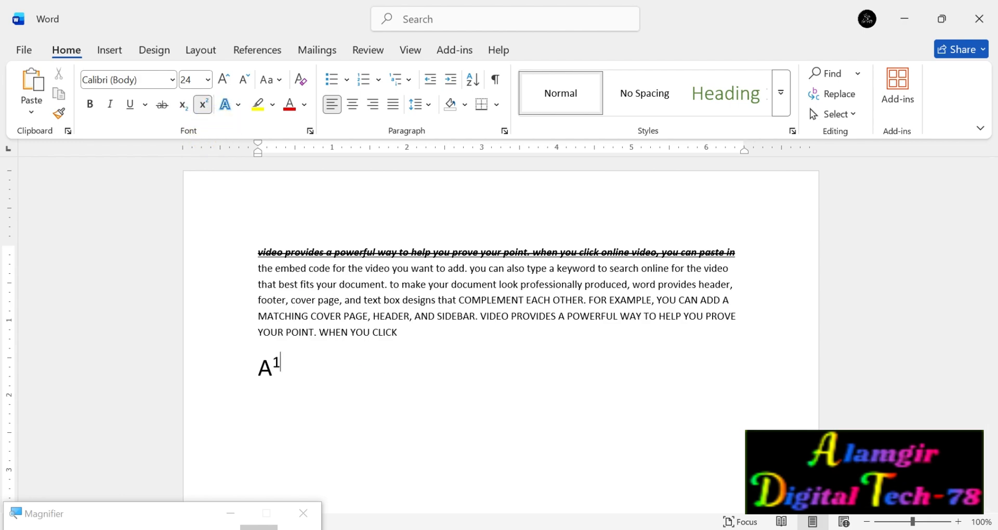
key(BackSpace)
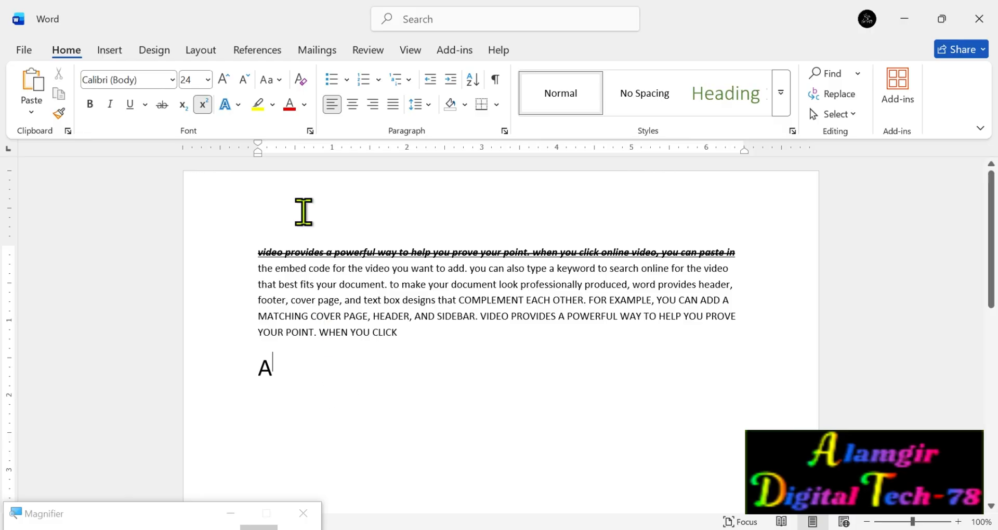
click(183, 105)
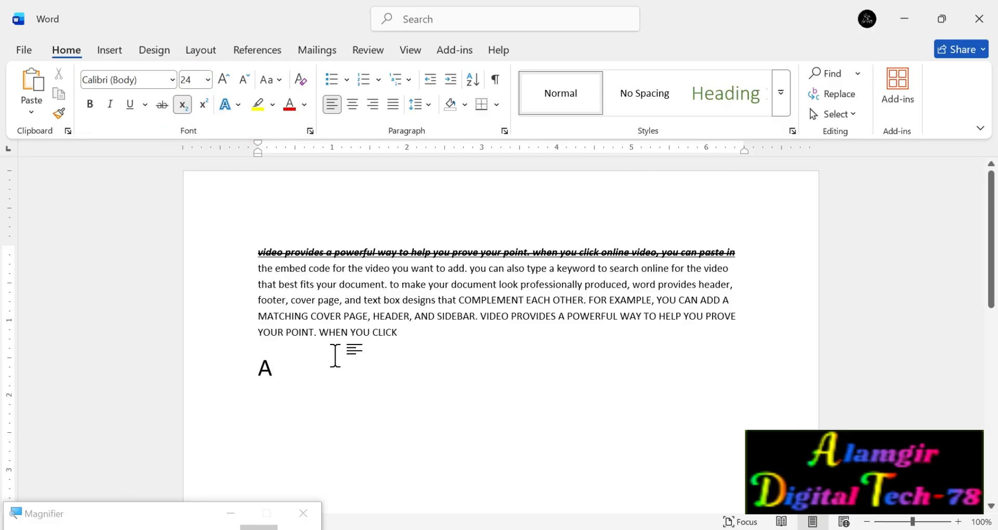
text(1)
click(182, 105)
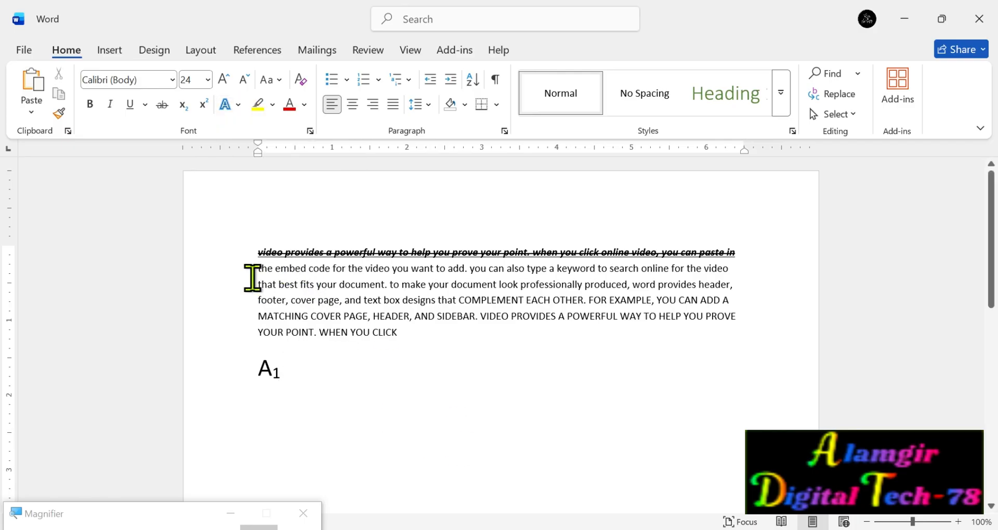
Select from "that best fits" through the A1 line, and look through the text effect presets and the outline and shadow options.
drag(258, 285, 470, 356)
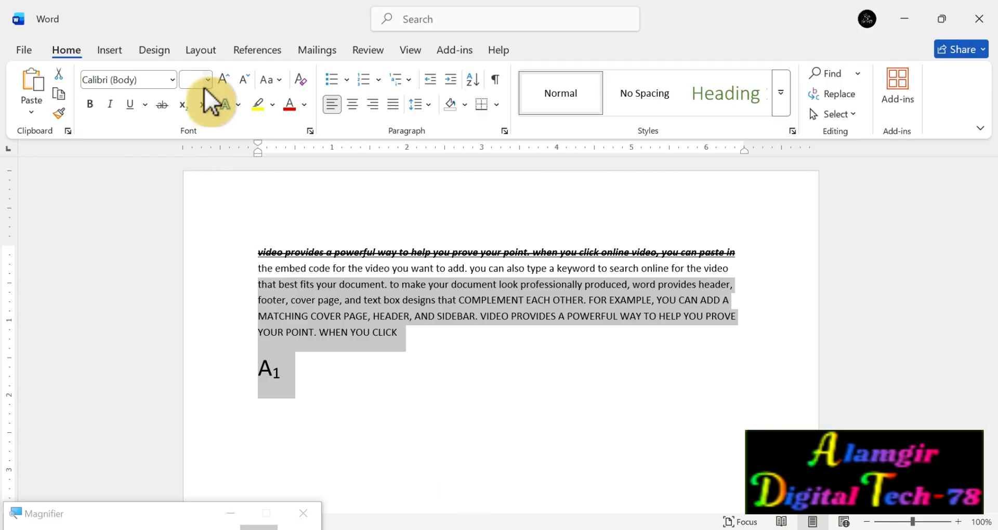
click(238, 104)
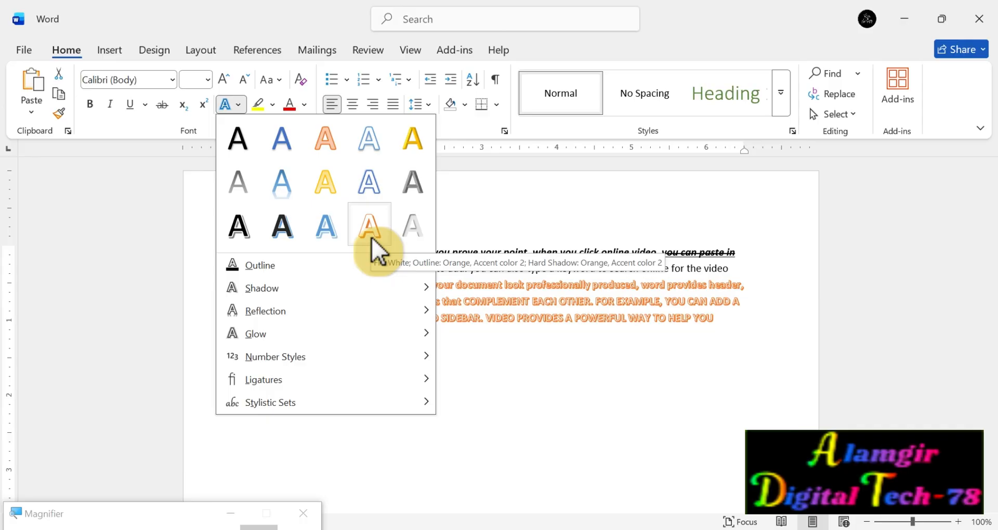
mouse_move(245, 268)
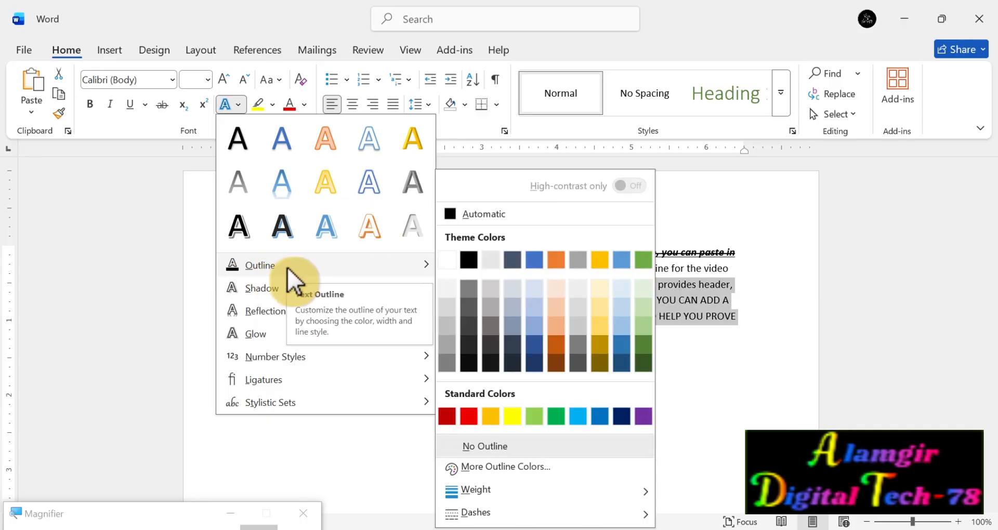
mouse_move(281, 291)
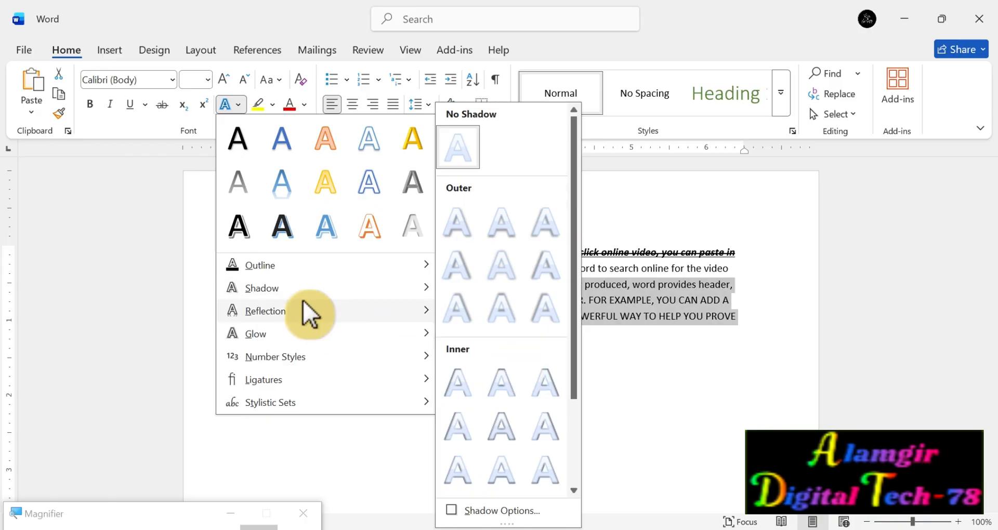
mouse_move(310, 314)
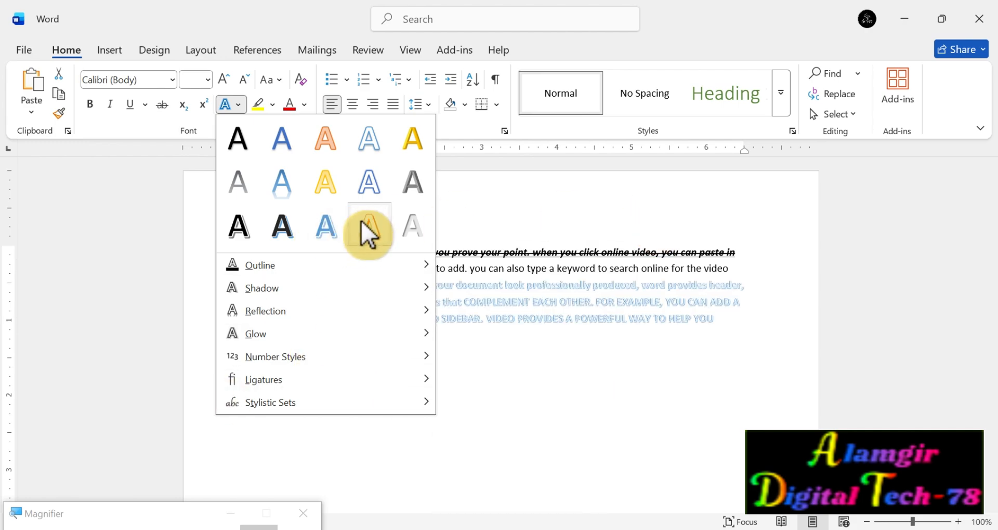
click(484, 201)
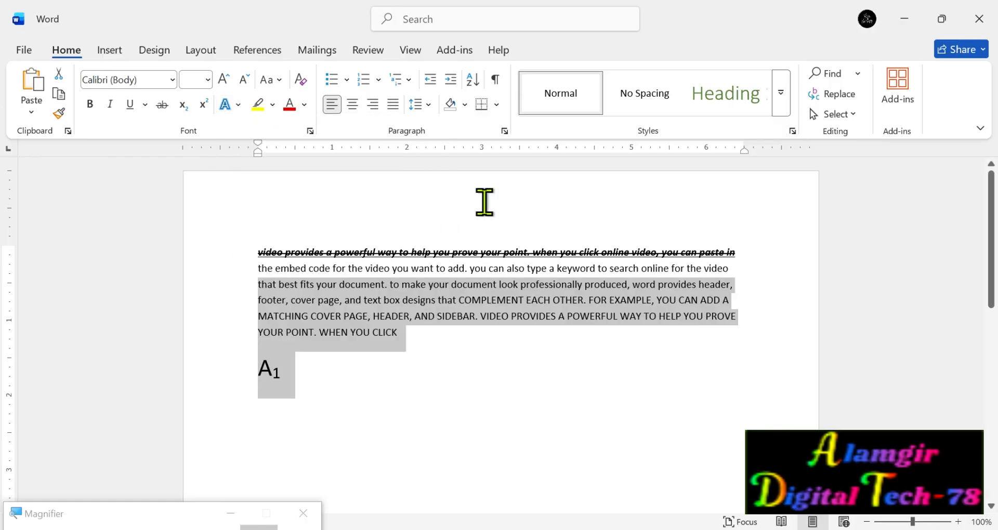
Preview a turquoise highlight on the selected text, and try the standard red font color on it.
click(272, 103)
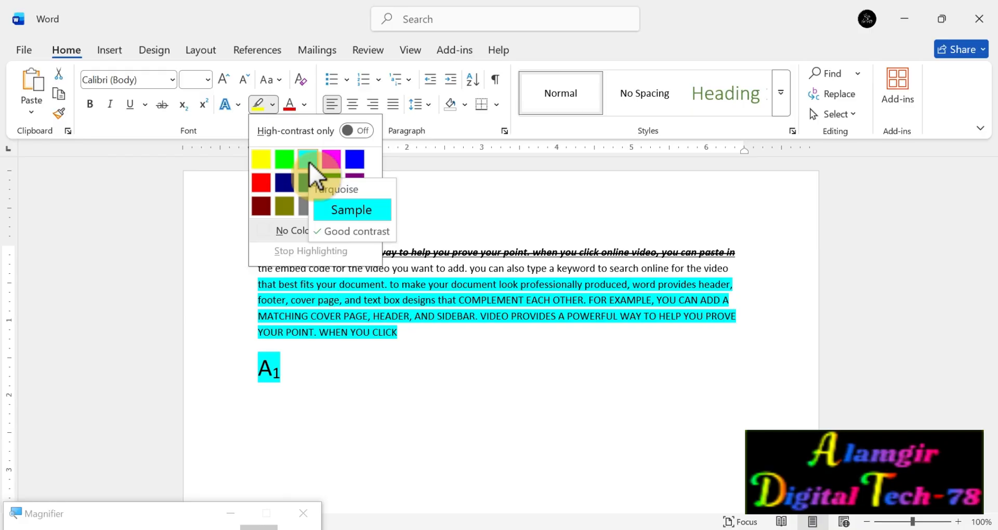
click(444, 176)
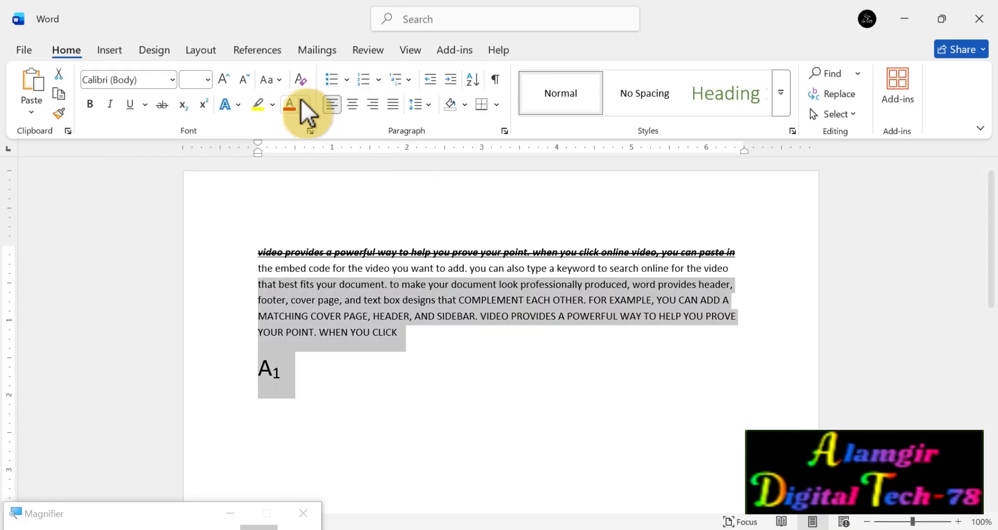
click(304, 105)
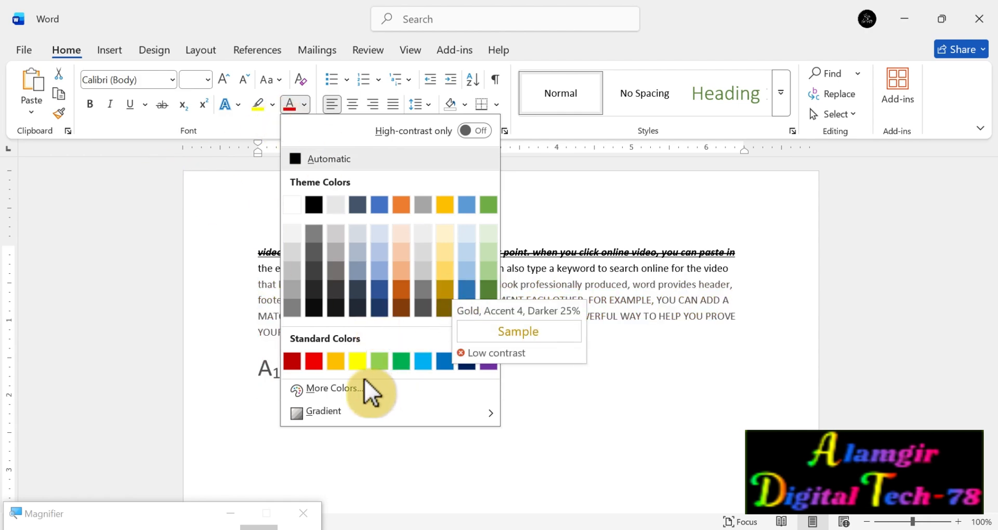
click(313, 360)
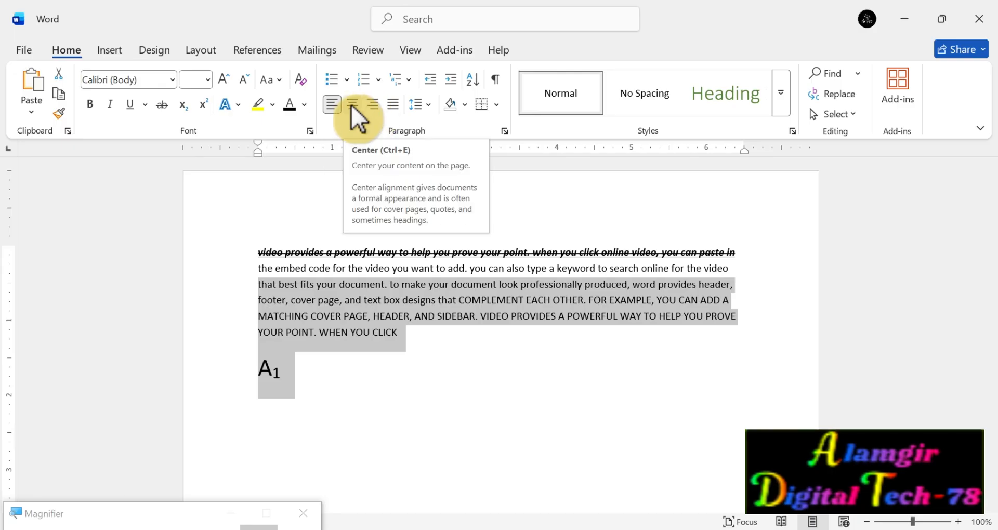
Try center and right alignment on the selected paragraphs, and set them to justified.
click(352, 105)
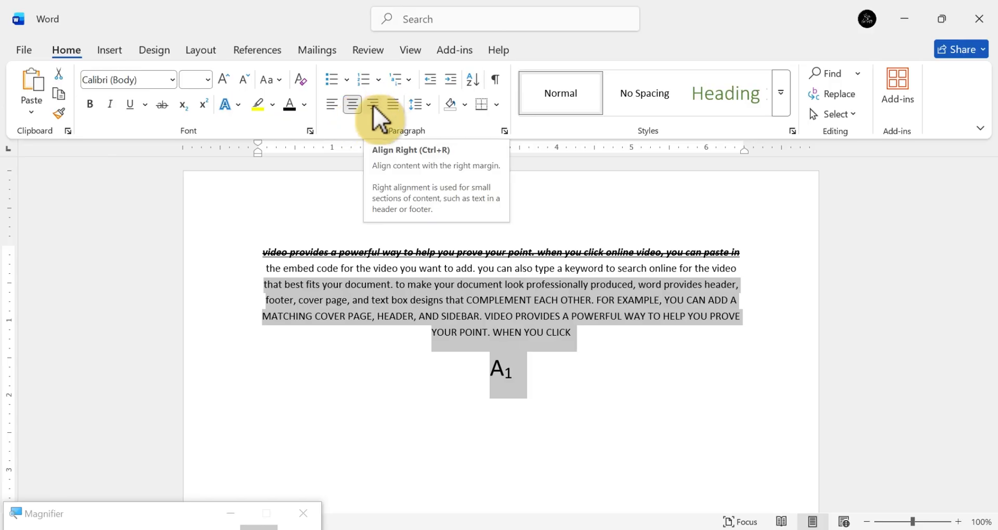
click(373, 105)
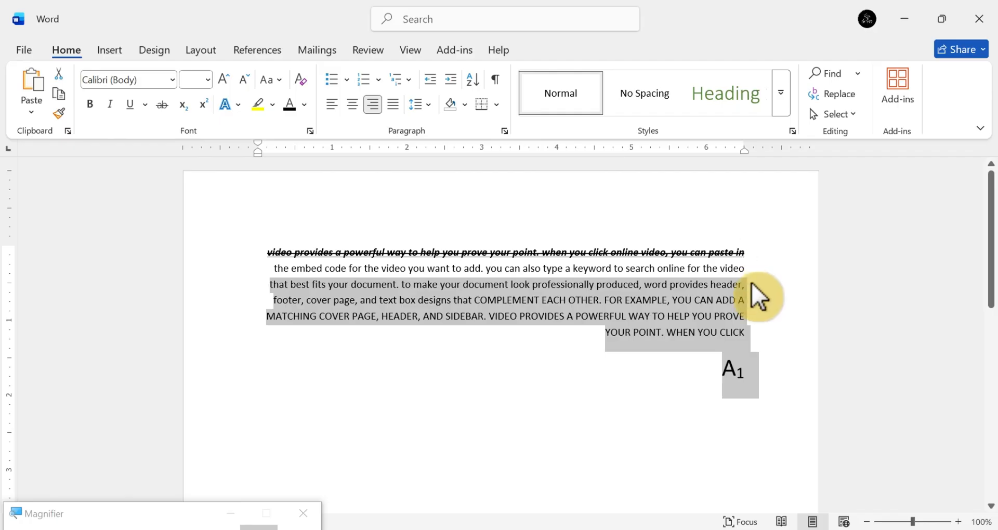
click(392, 107)
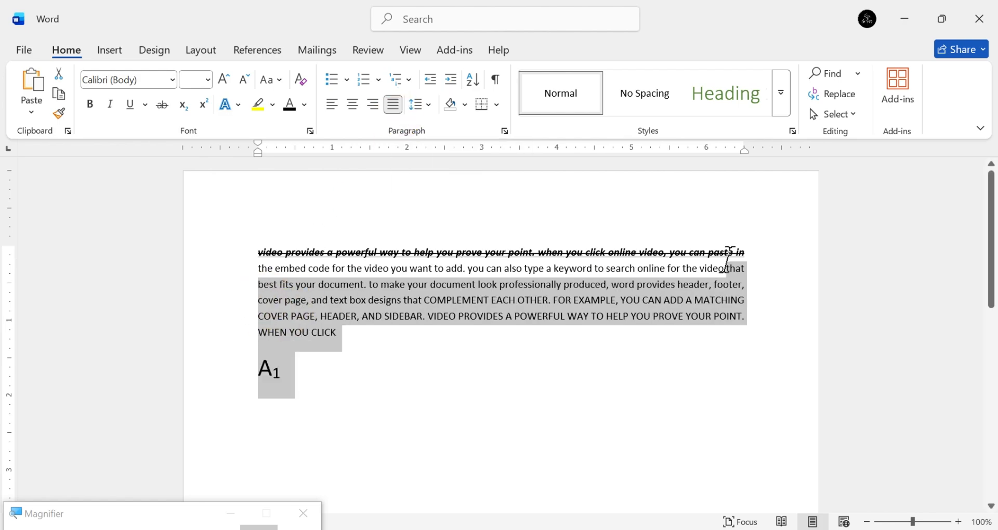
Set the line spacing of the selected paragraphs to 2.5, and recheck the line spacing options.
click(429, 107)
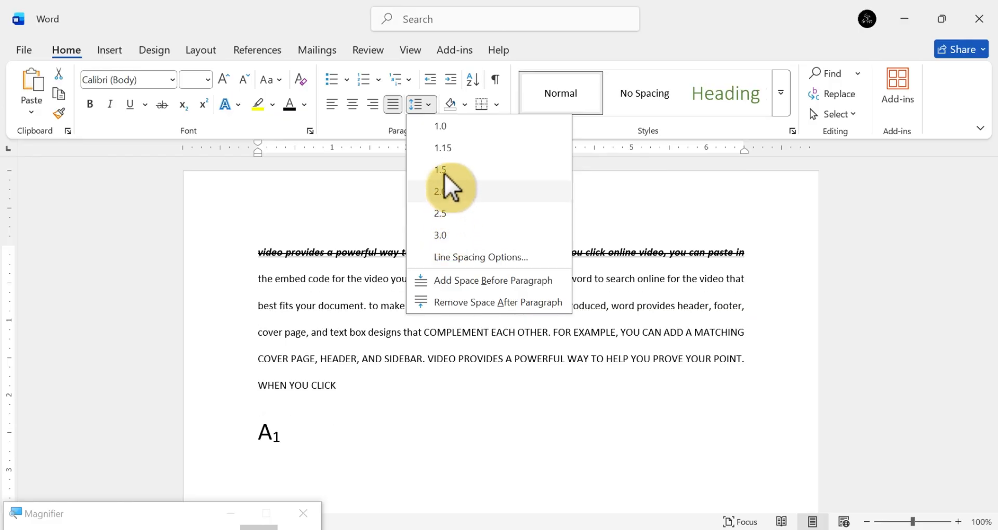
click(447, 213)
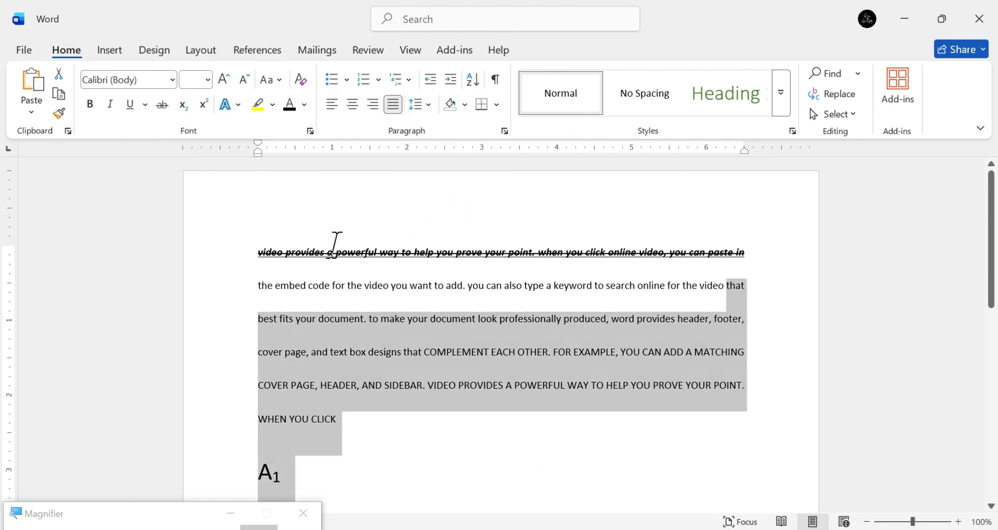
click(428, 104)
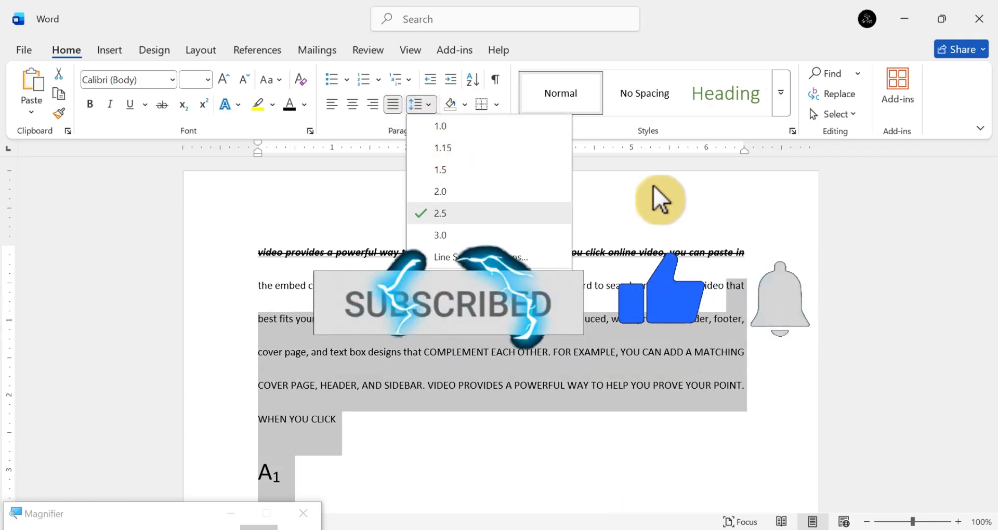
click(654, 186)
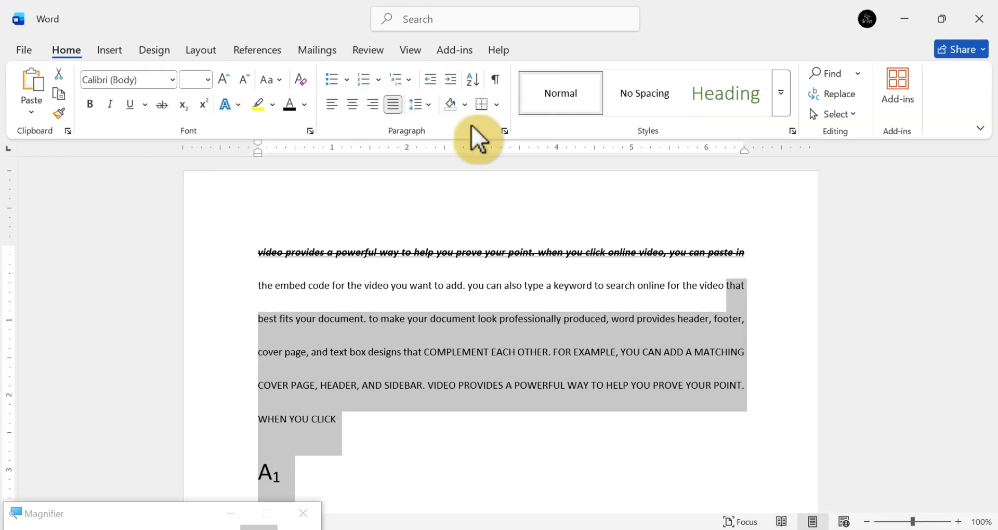
Look over the paragraph shading colors, and try All Borders on the selected paragraphs before setting No Border.
click(466, 103)
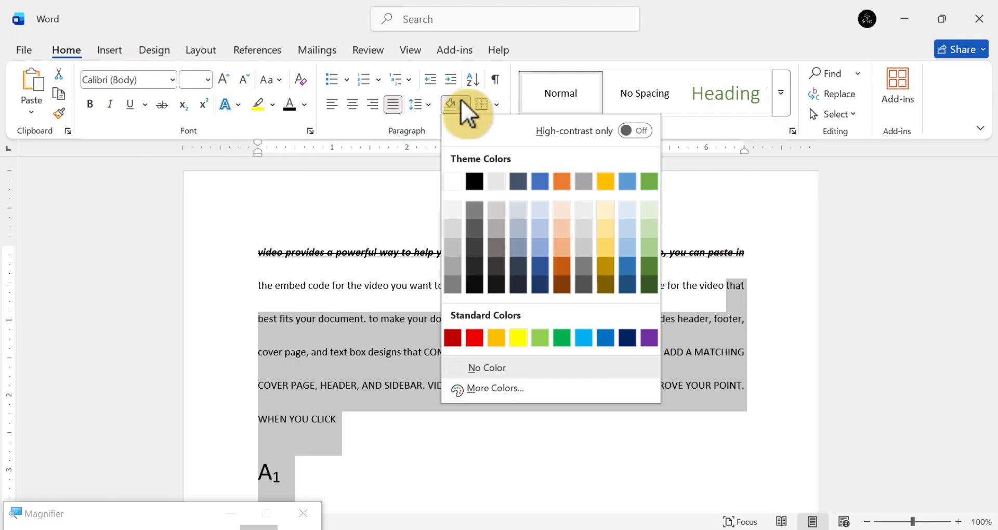
click(496, 103)
click(496, 103)
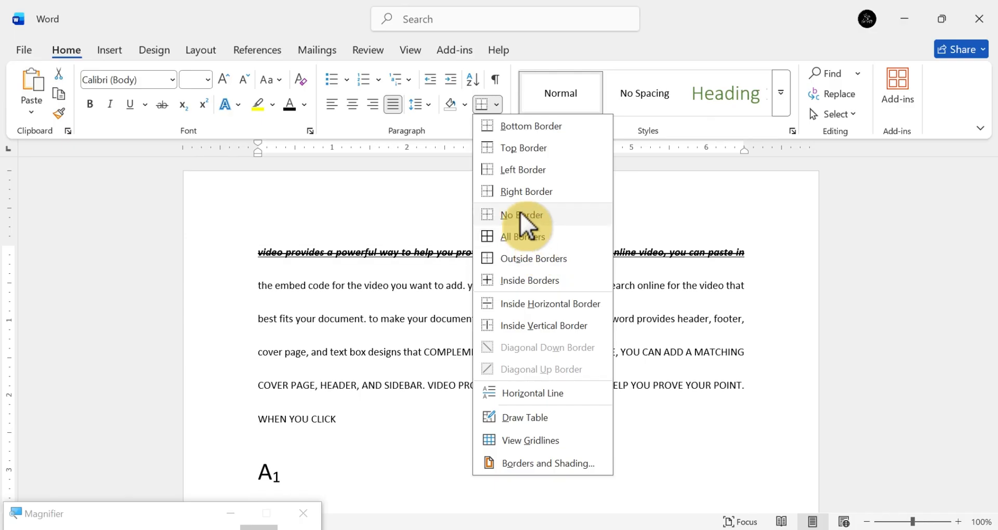
click(544, 238)
scroll(647, 328, down, 5)
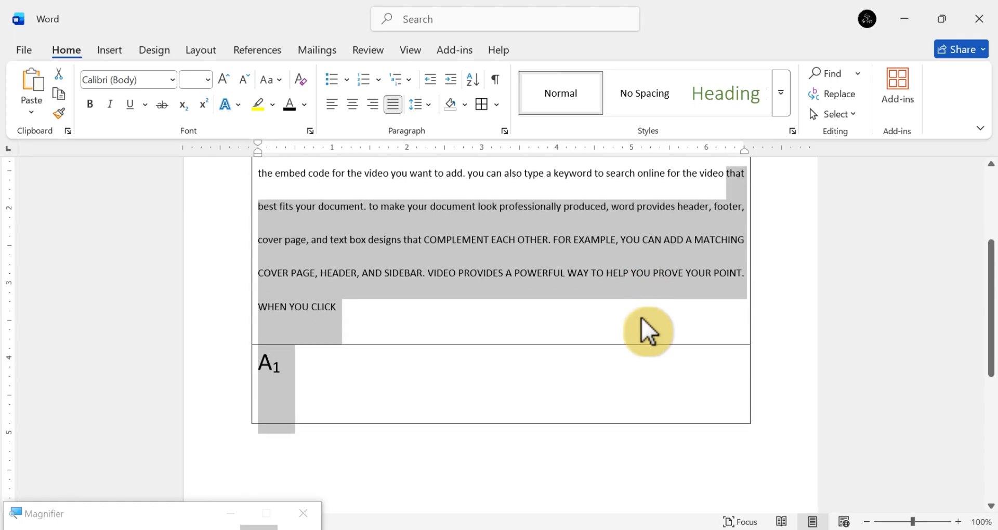
scroll(641, 322, up, 3)
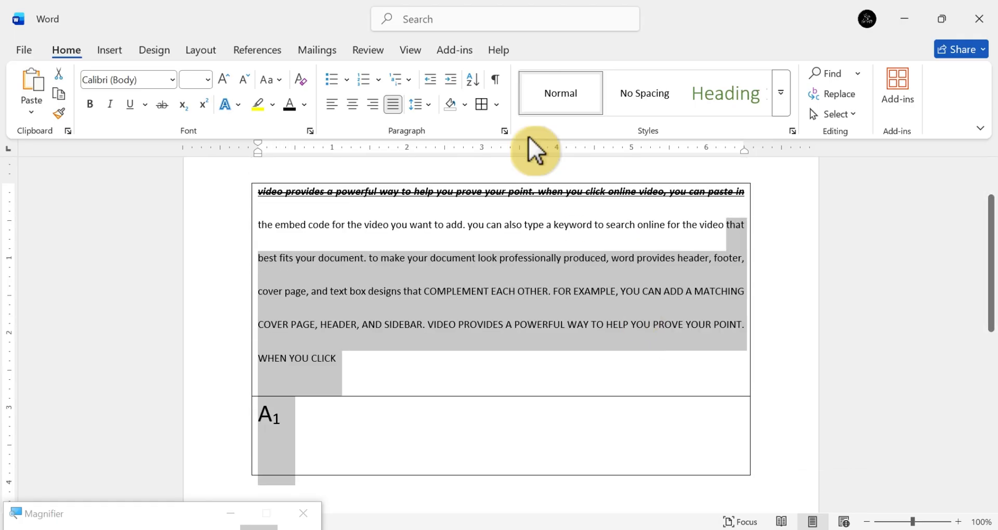
click(496, 105)
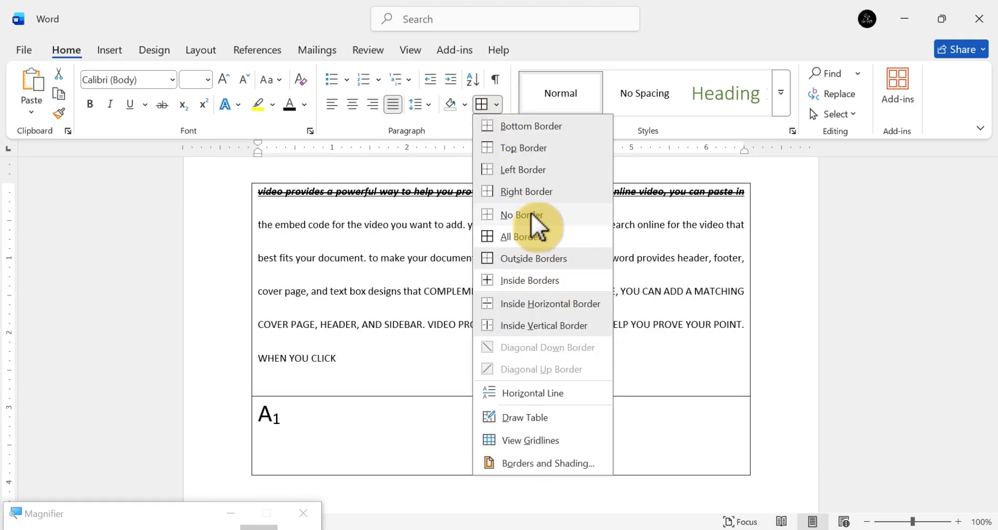
click(531, 214)
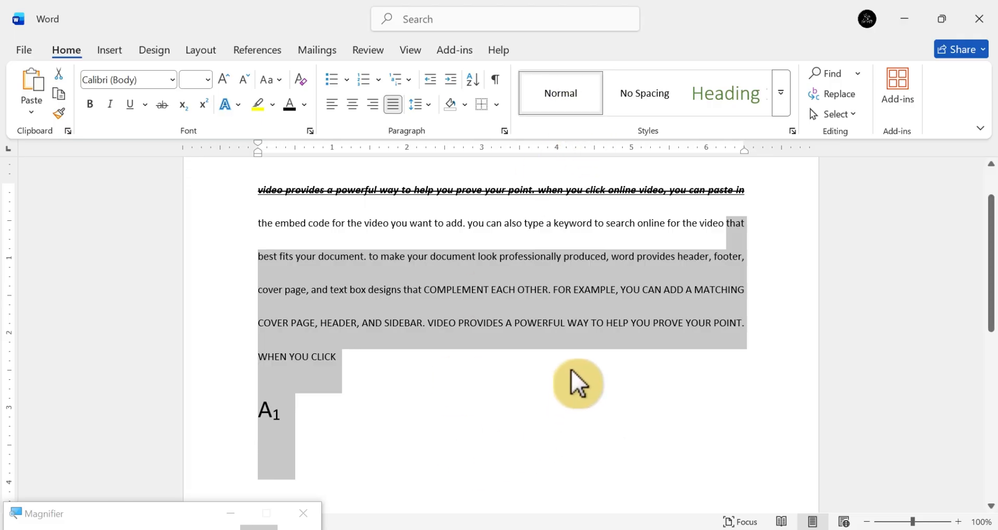
Try the Normal style, apply No Spacing to the selected paragraphs, and look through the remaining styles.
click(565, 96)
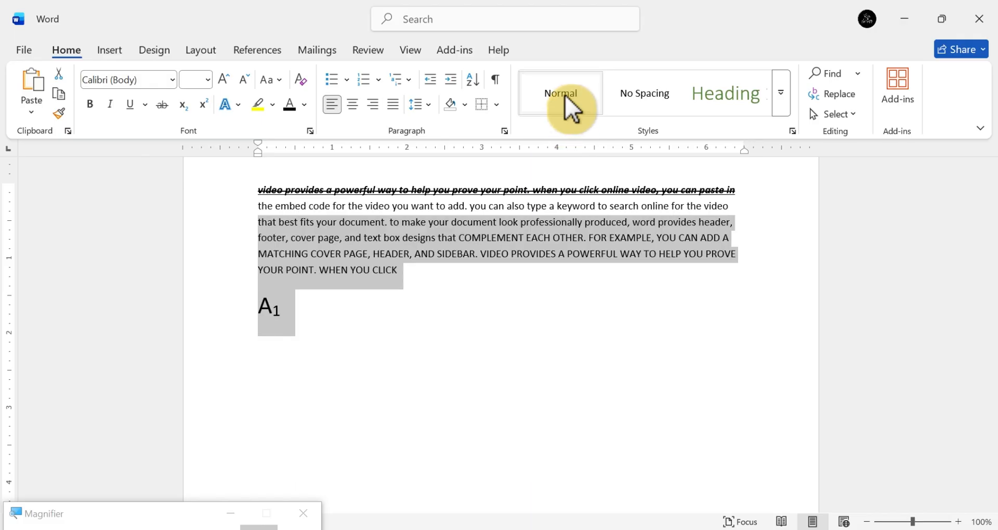
click(648, 104)
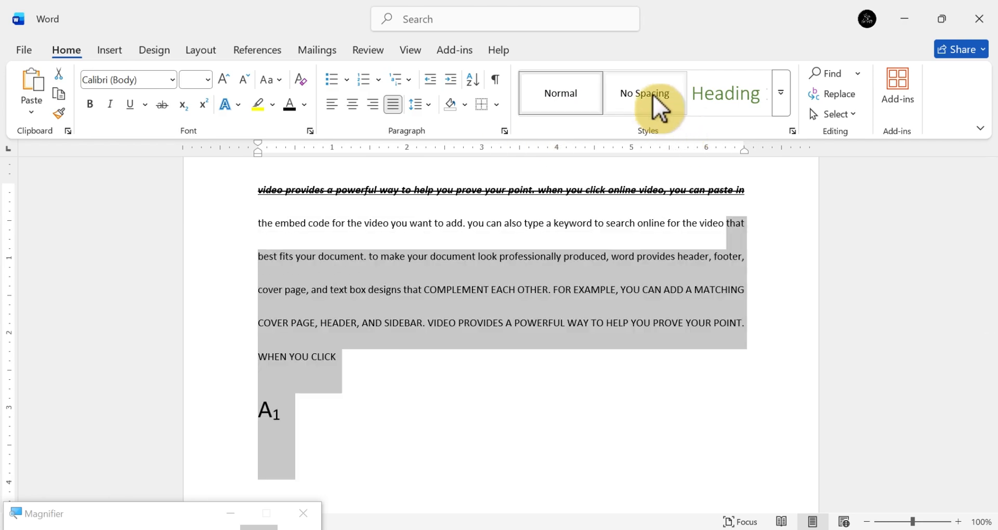
click(653, 96)
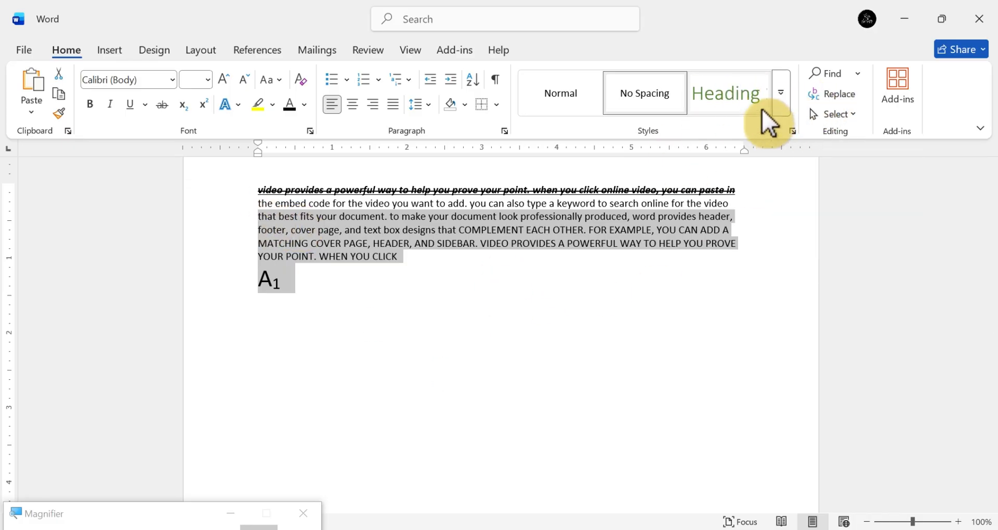
click(785, 99)
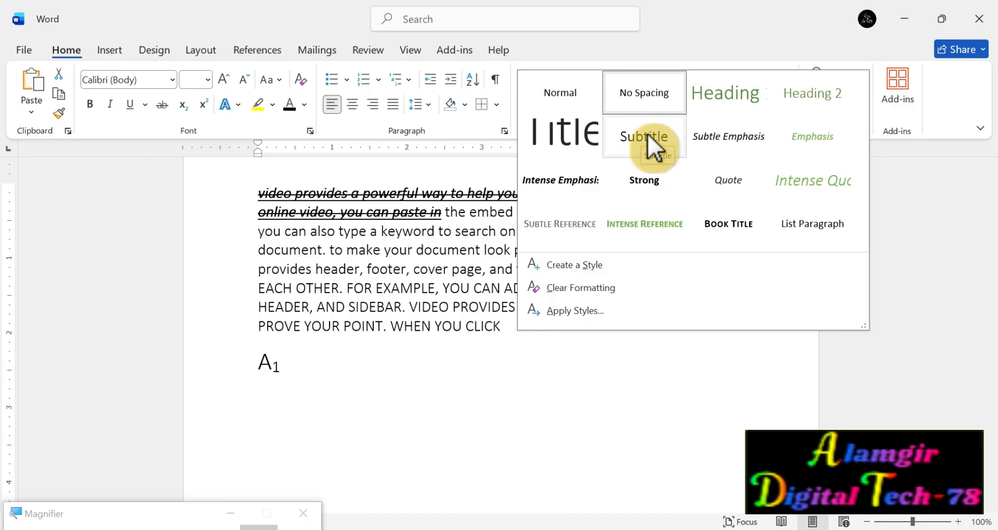
key(Escape)
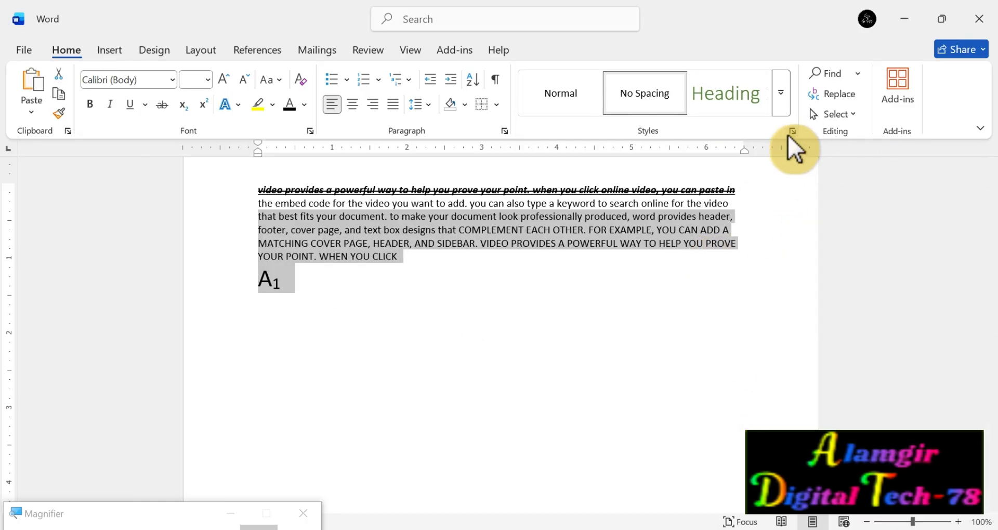
Search the document for "You", clearing the selected passage from the search text.
click(857, 74)
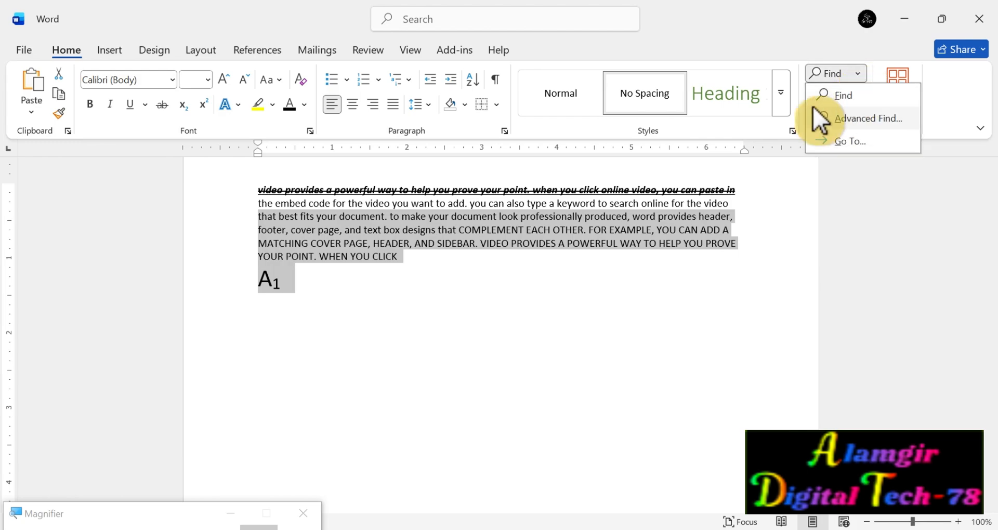
click(840, 95)
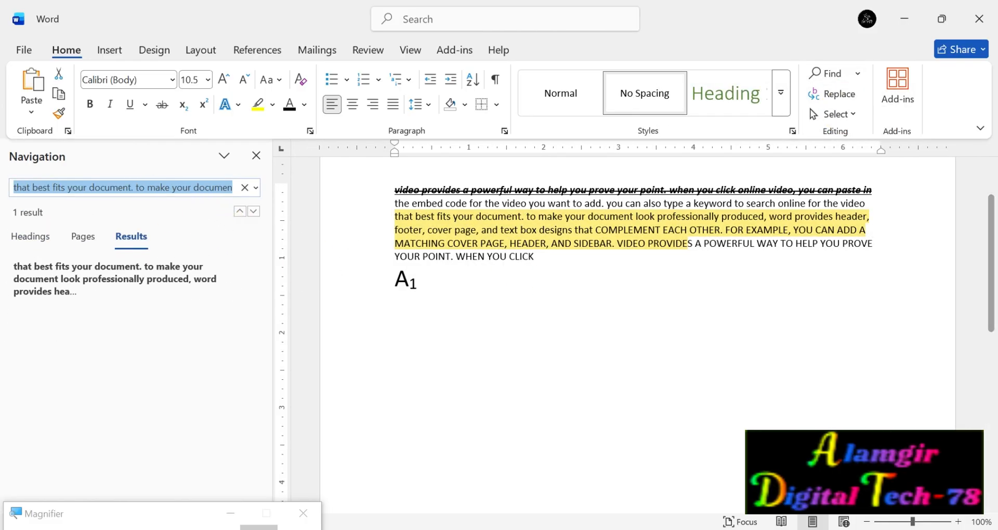
key(BackSpace)
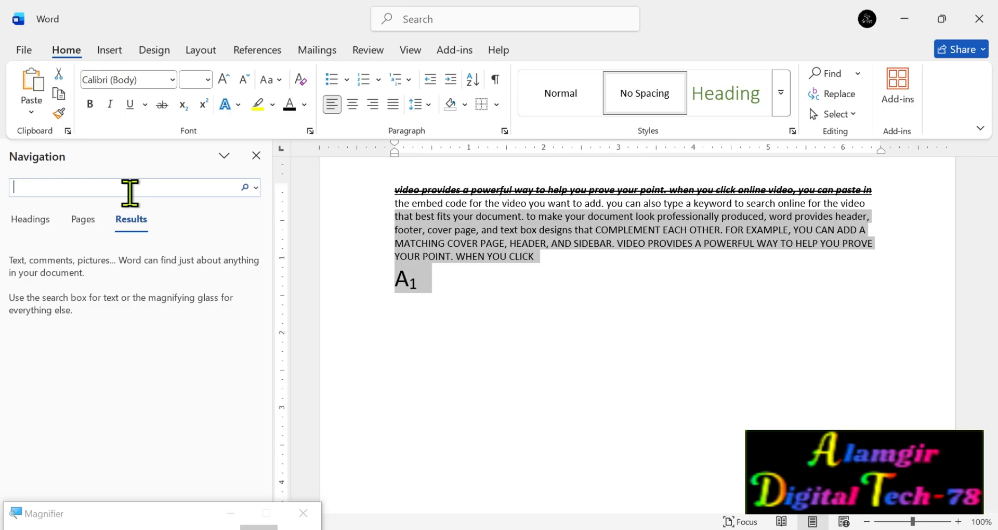
text(You)
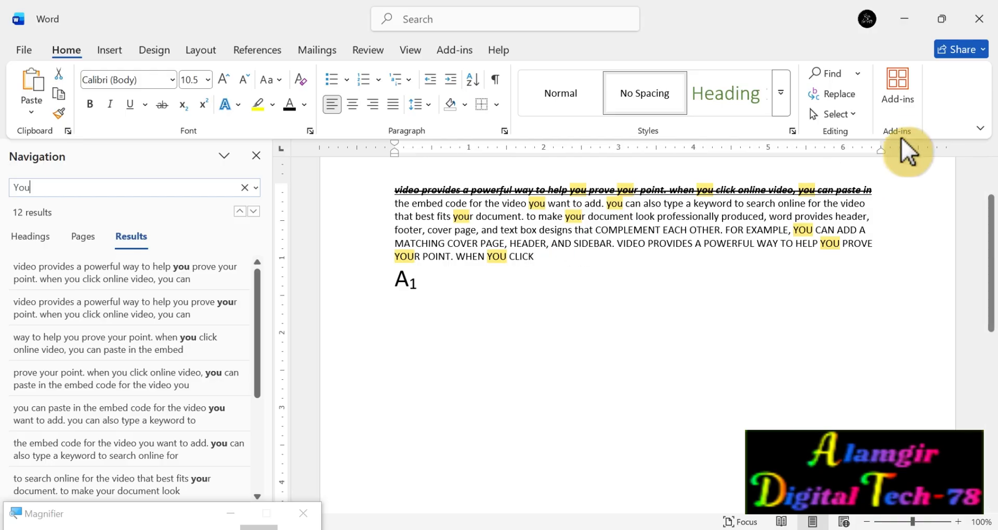
Replace all occurrences of "you" in the selected text with "Your".
click(831, 93)
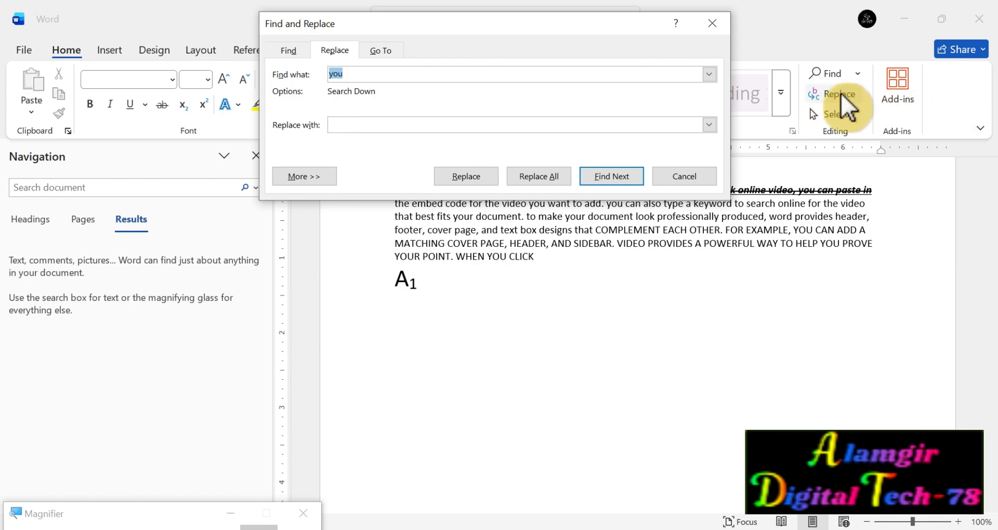
click(352, 125)
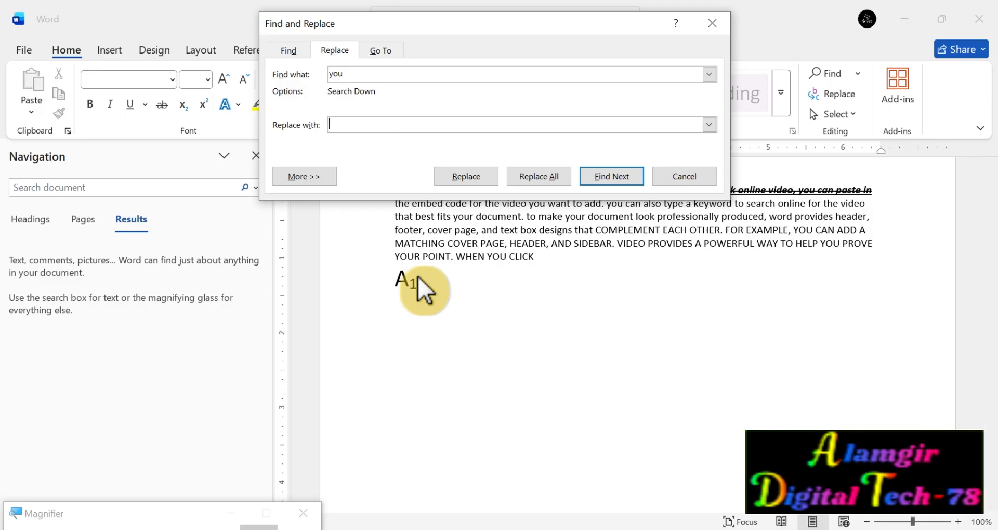
text(Your)
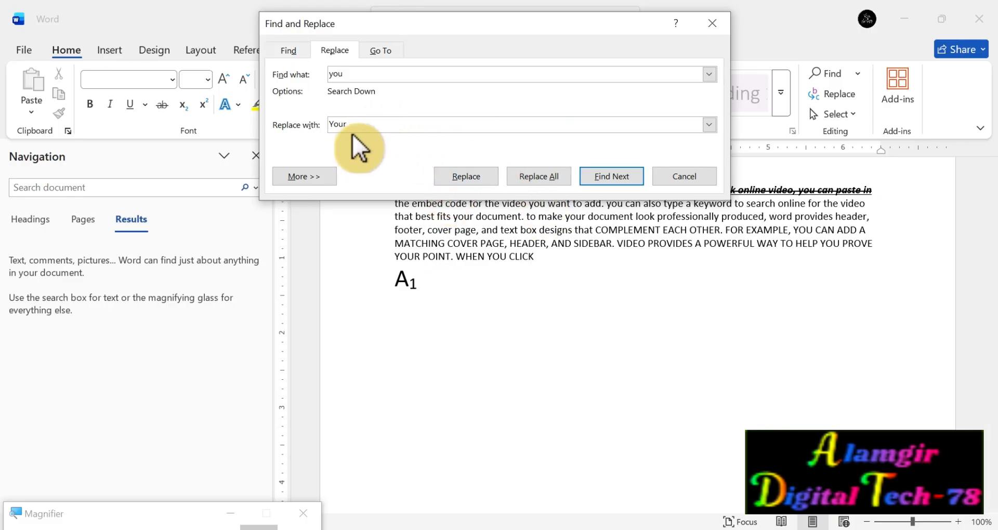
click(545, 177)
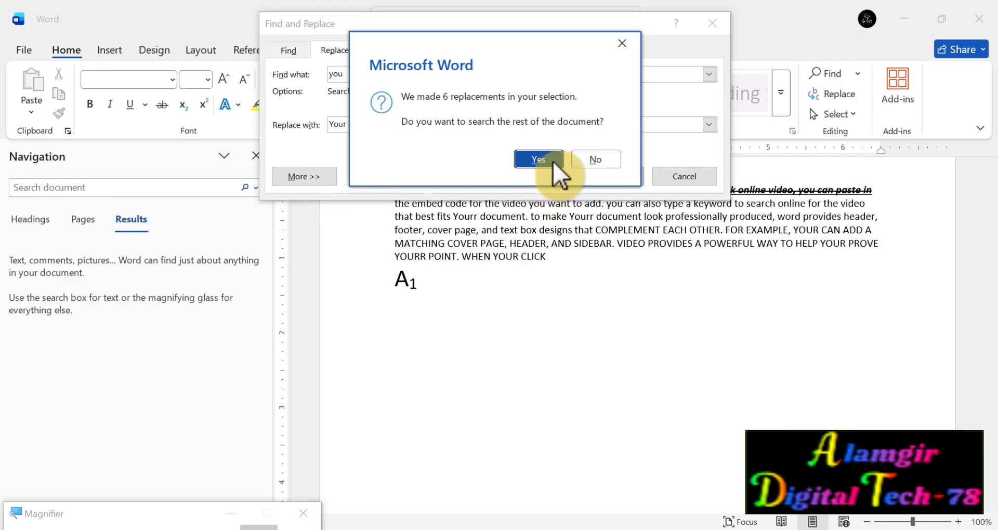
click(545, 160)
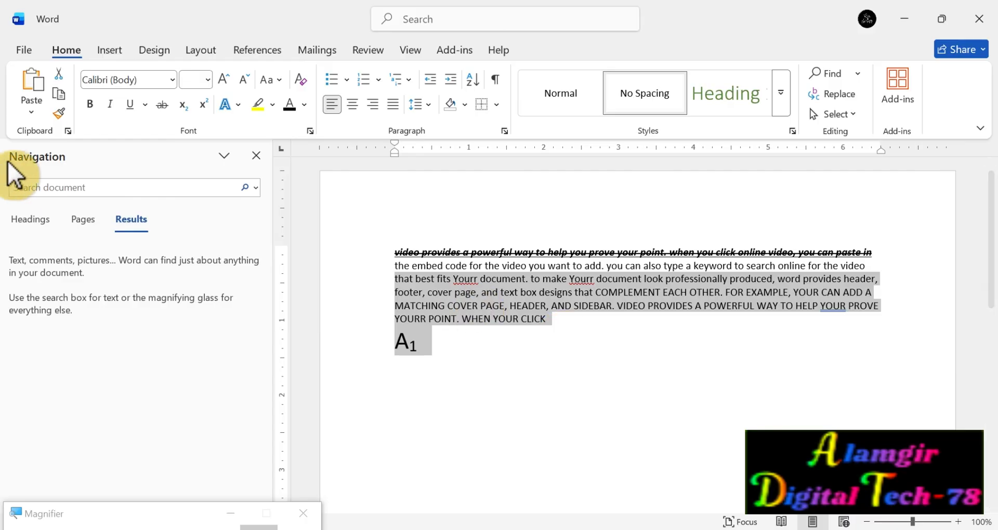
Search the document for "Your", and look over the available text and object selection options.
click(57, 186)
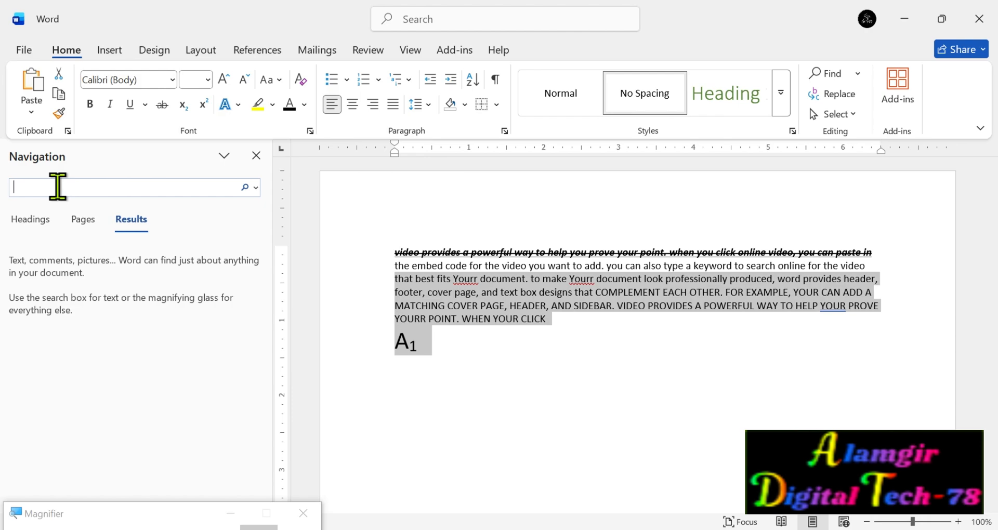
text(Your)
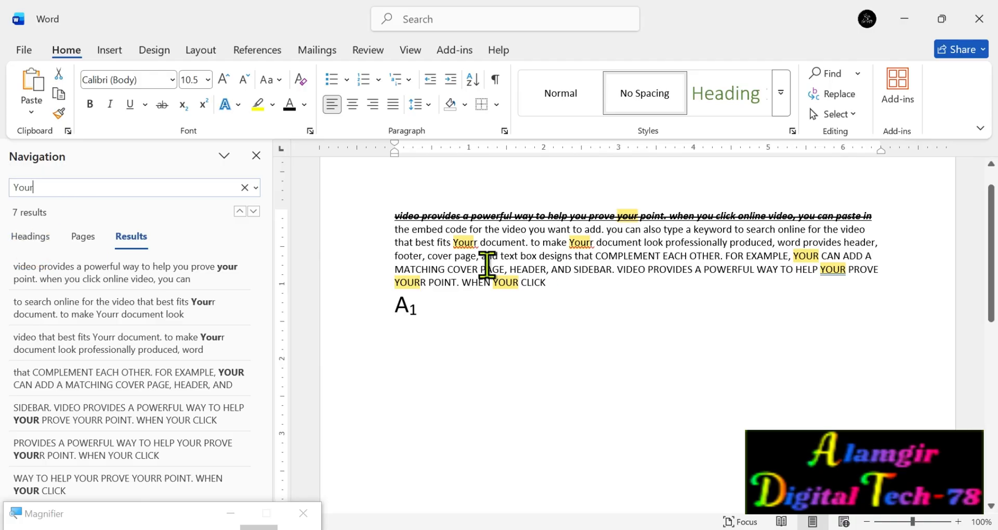
click(856, 114)
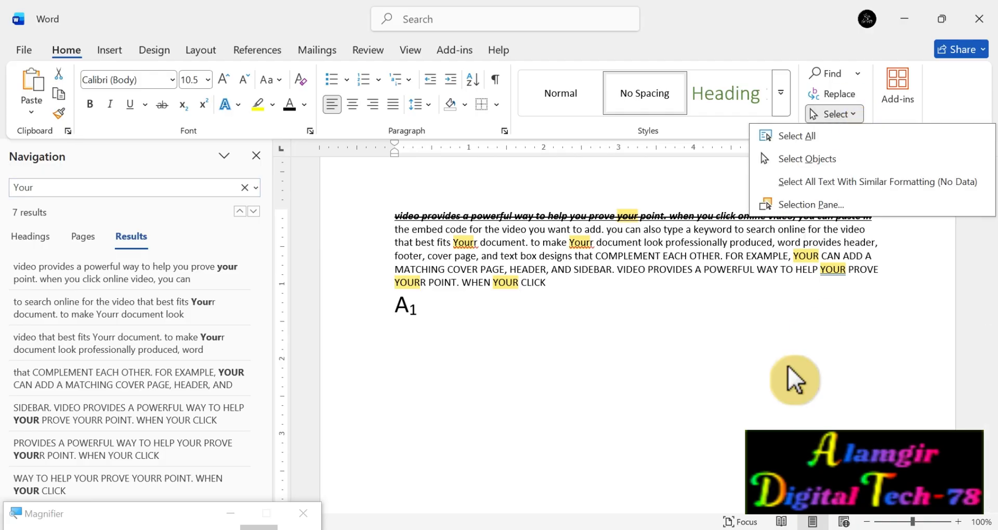
click(781, 382)
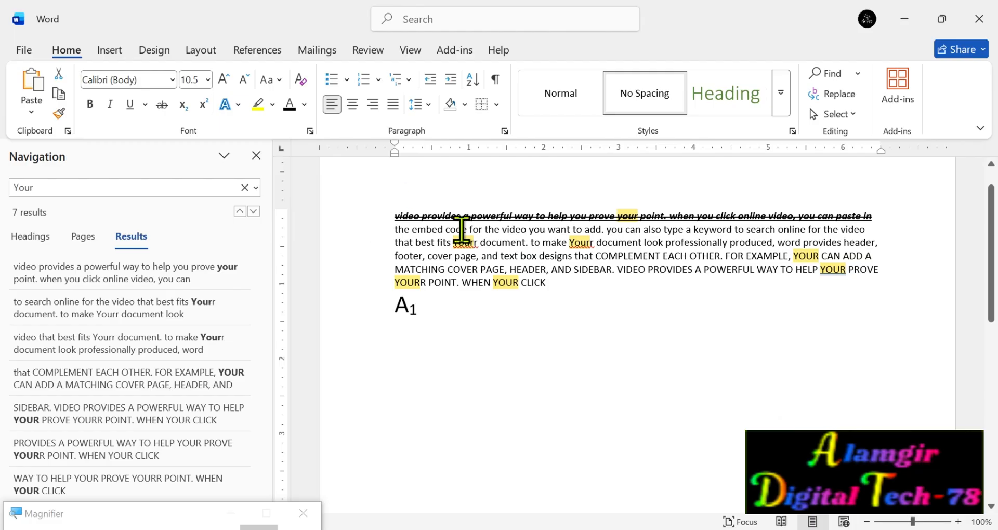
Close the navigation search, select the whole document, and delete all of its text.
key(ctrl+a)
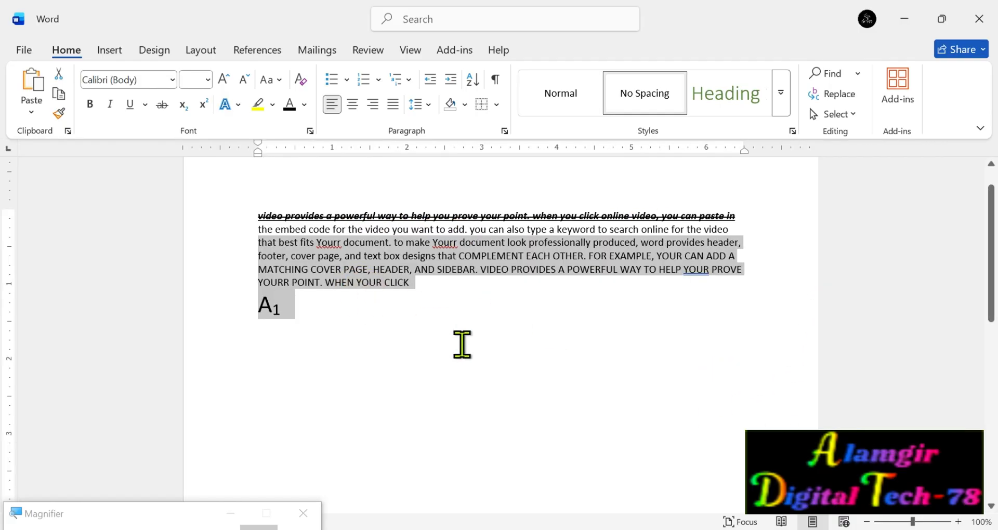
click(447, 389)
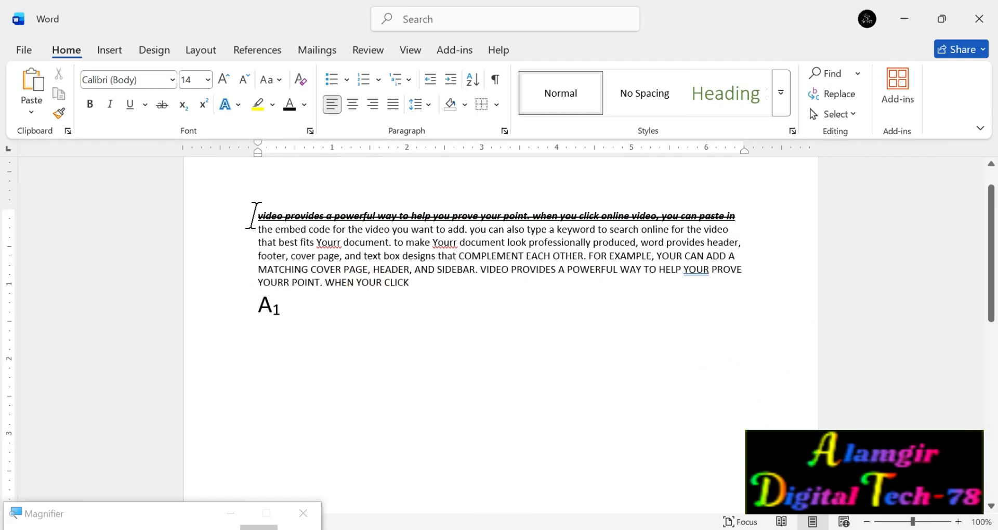
triple_click(236, 217)
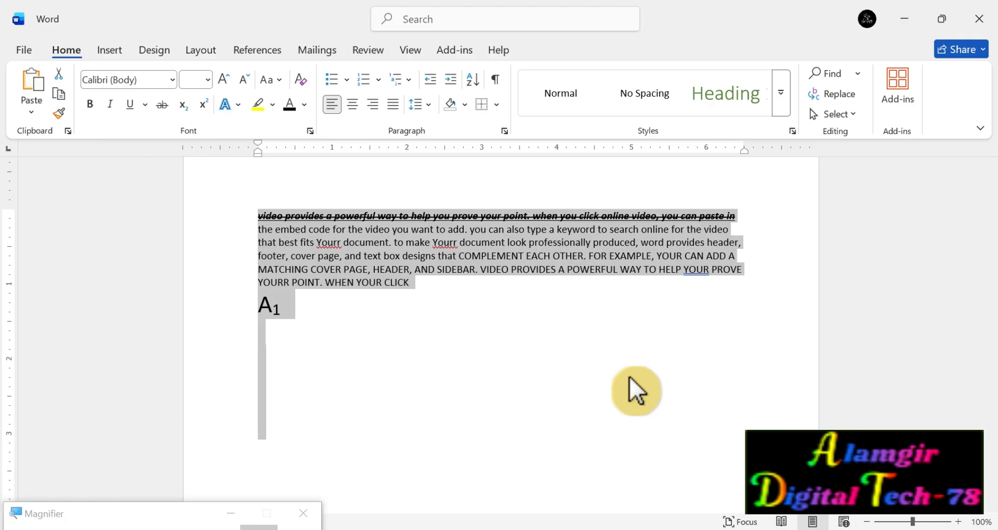
key(Delete)
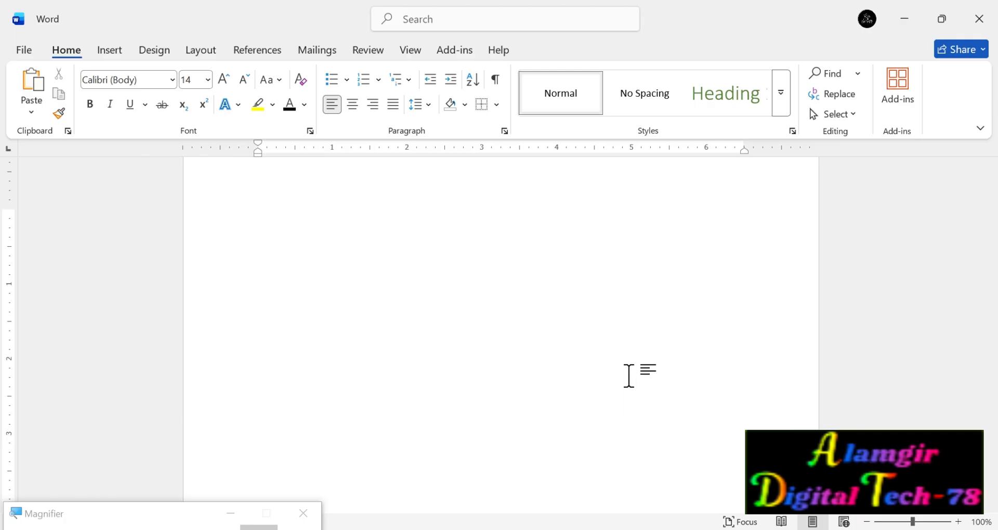